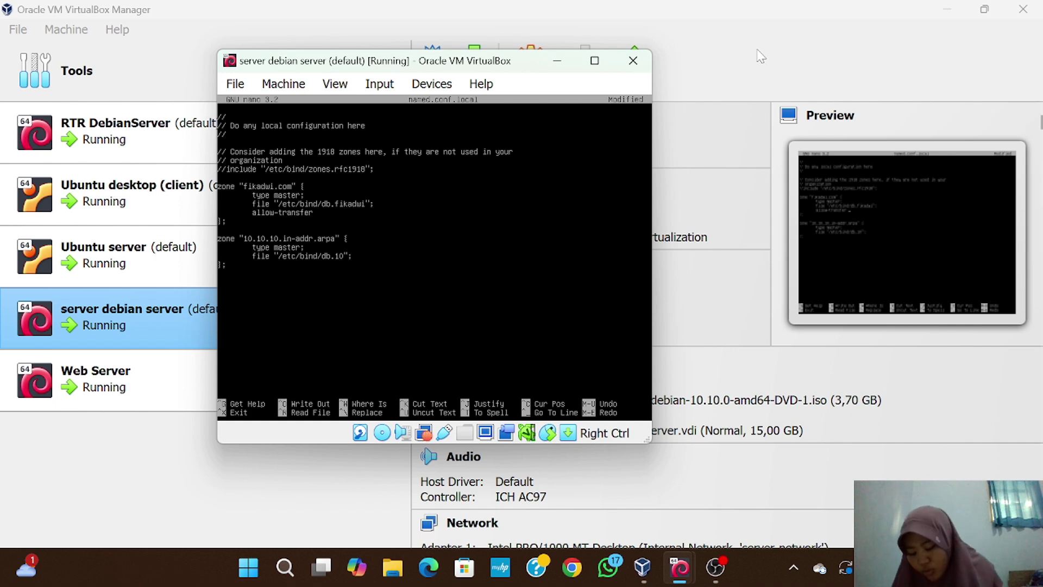
# Complete the allow-transfer directive in the "fikadwi.com" zone with the value { 10.10.10.3; };
pyautogui.write('{')
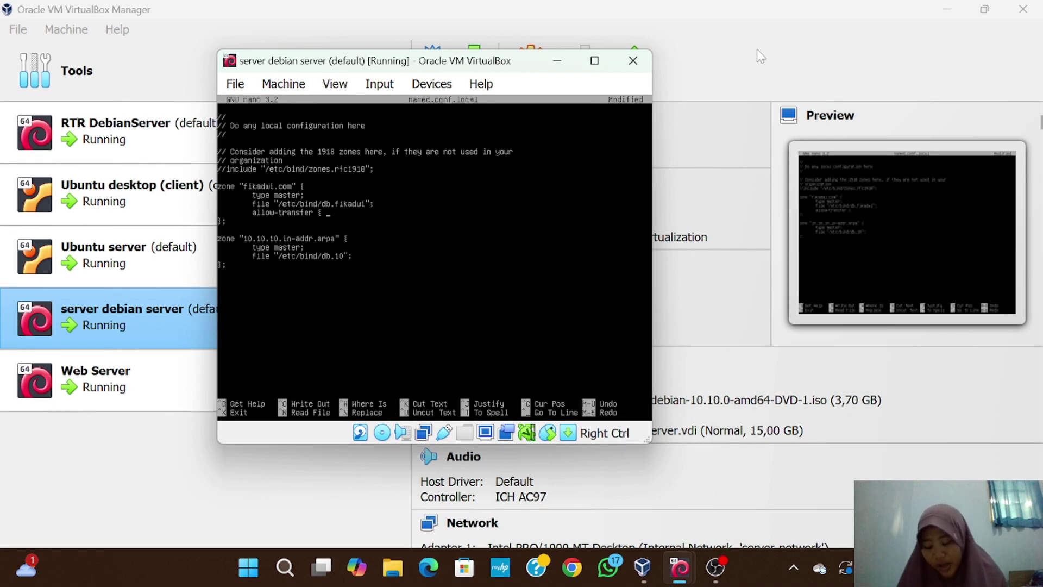
pyautogui.write(' 1')
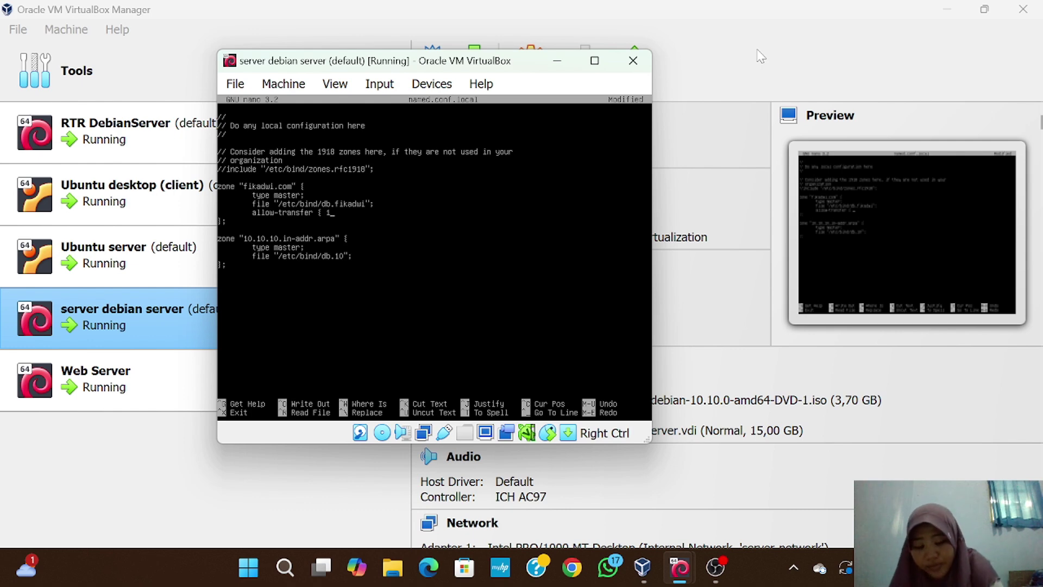
pyautogui.write('0.10.10.3;')
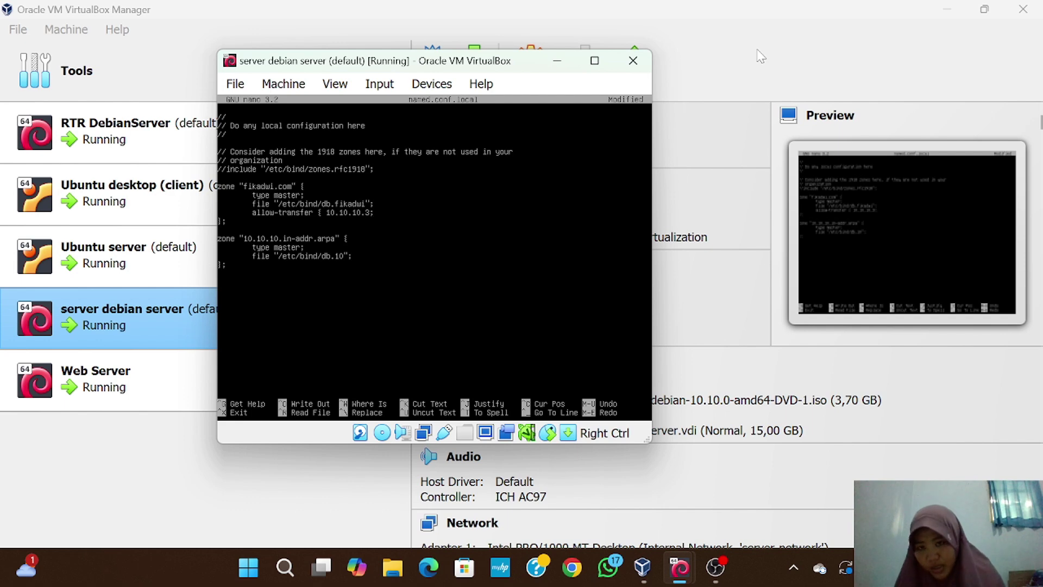
pyautogui.write(' }')
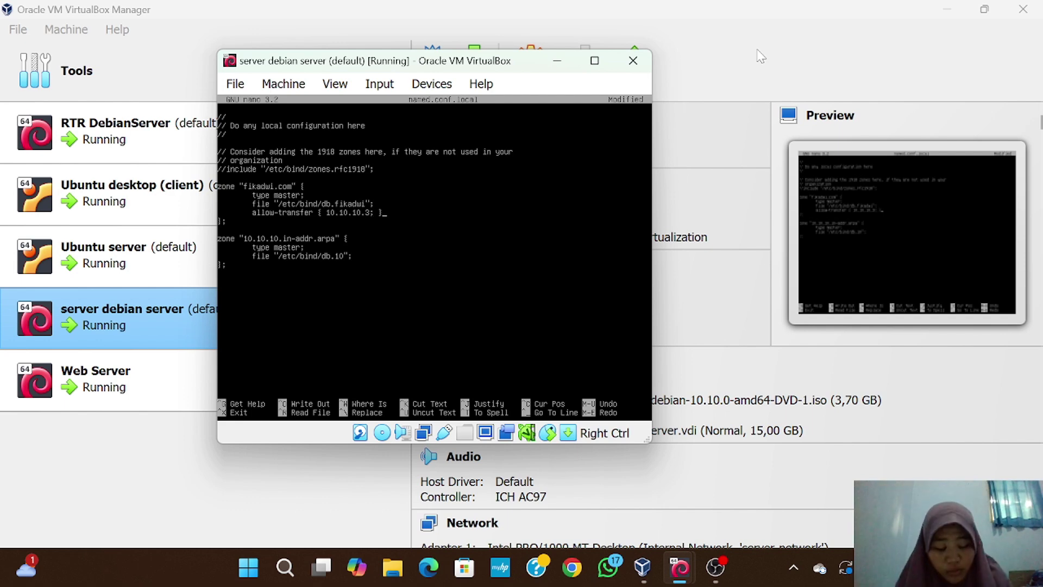
pyautogui.write(';')
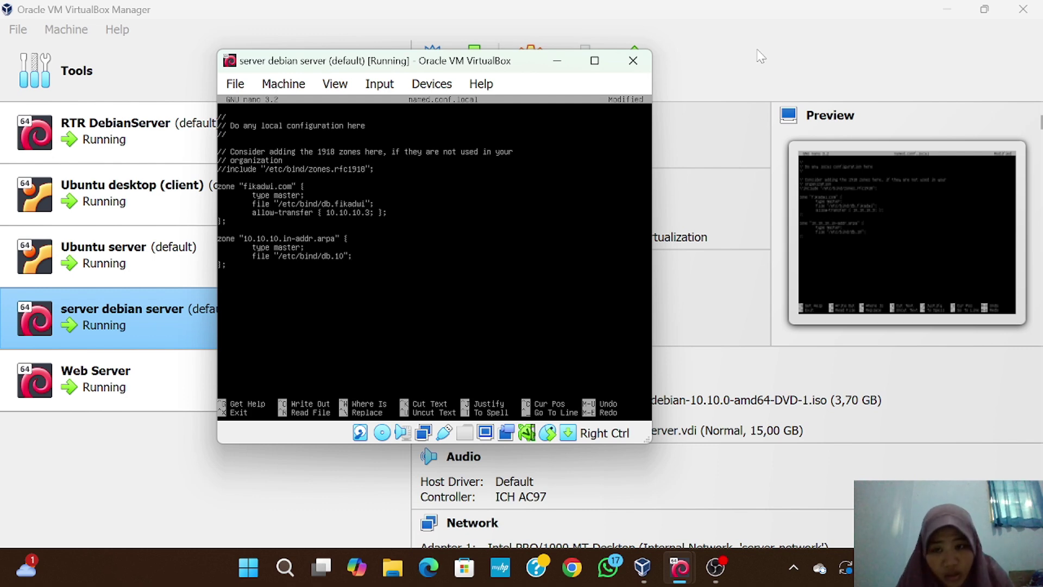
# Add "allow-transfer { 10.10.10.3; };" to the "10.10.10.in-addr.arpa" zone, then save and close named.conf.local
pyautogui.press('Return')
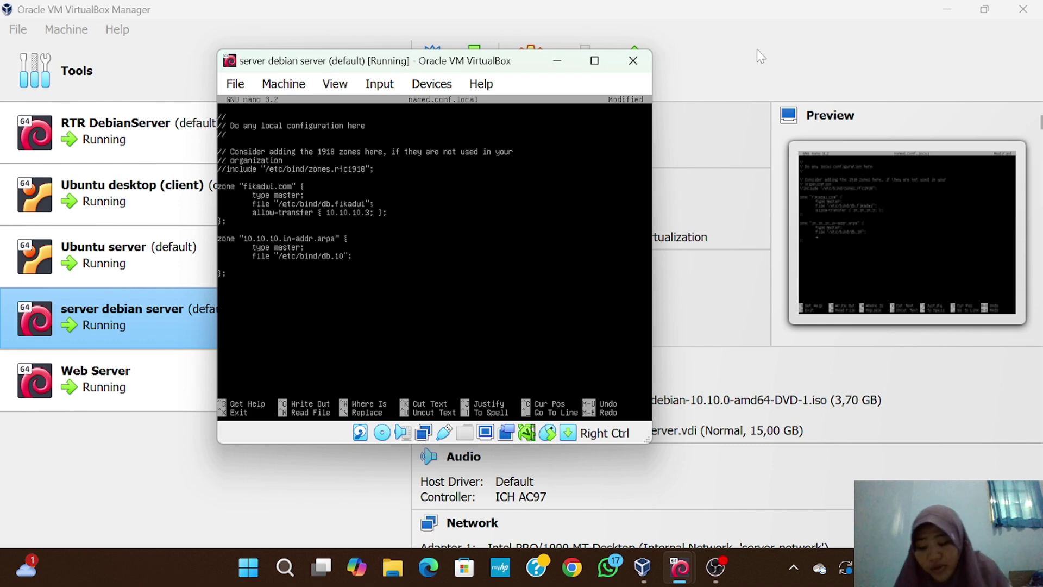
pyautogui.write('allow-transfer')
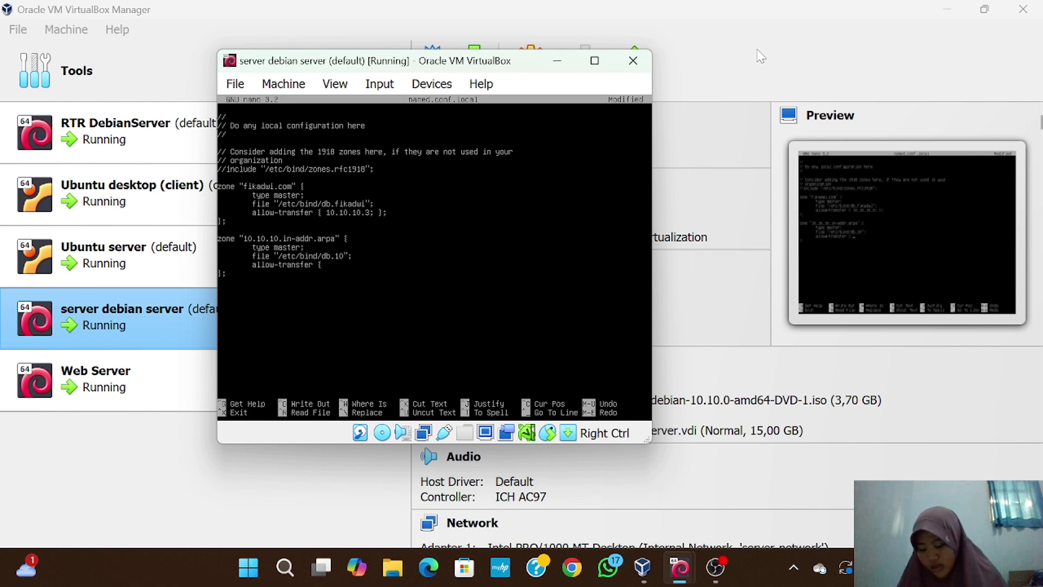
pyautogui.write('{ 10.10.10.3; };')
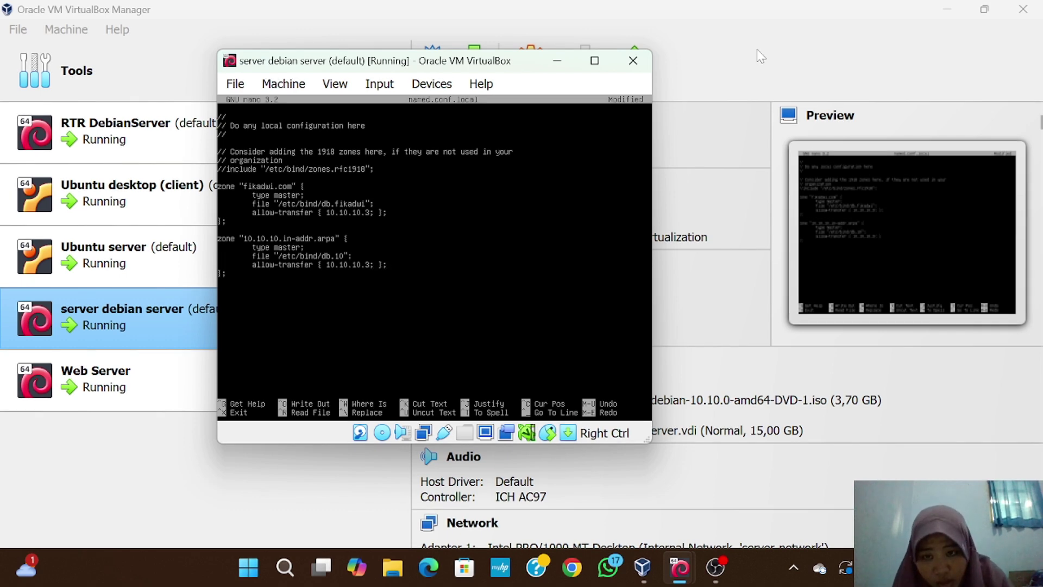
pyautogui.hotkey('ctrl', 'x')
pyautogui.press('y')
pyautogui.press('Return')
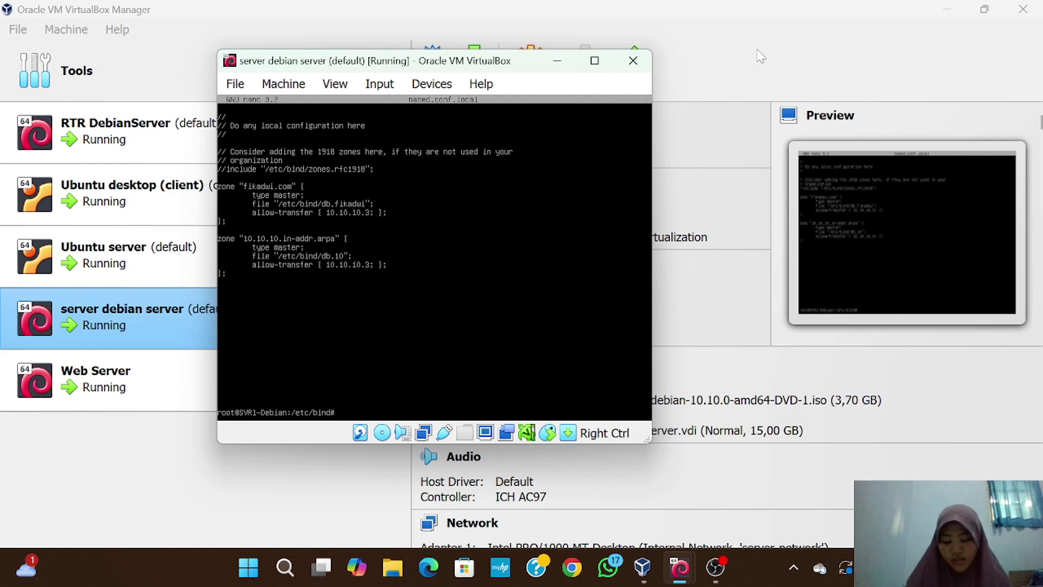
# Check the syntax of the BIND configuration with named-checkconf
pyautogui.write('na')
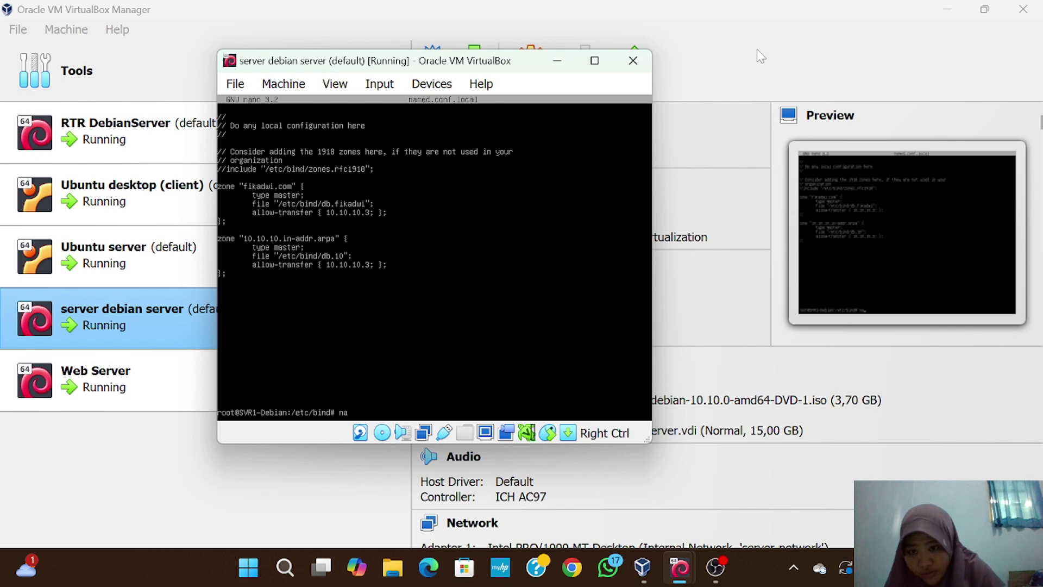
pyautogui.write('med-checkconf')
pyautogui.press('Return')
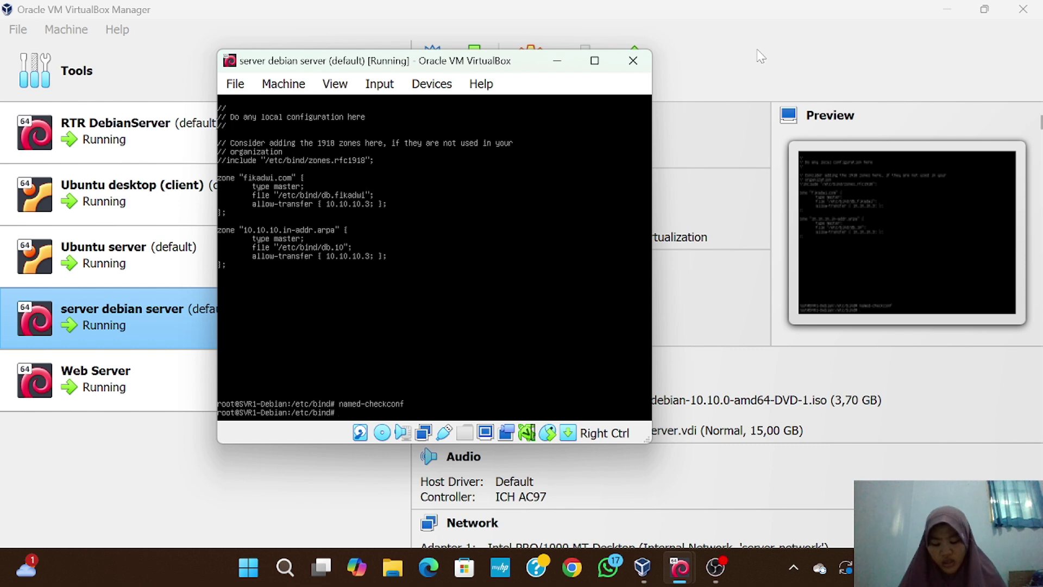
# Open the zone file db.fikadwi in nano and set its SOA serial to 6
pyautogui.write('nano db.fikadwi')
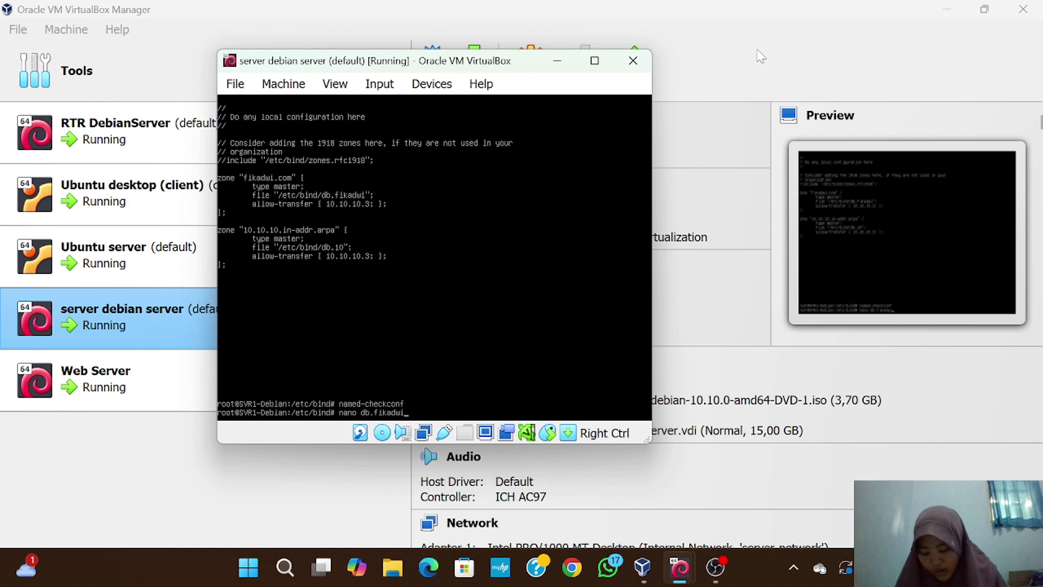
pyautogui.press('Return')
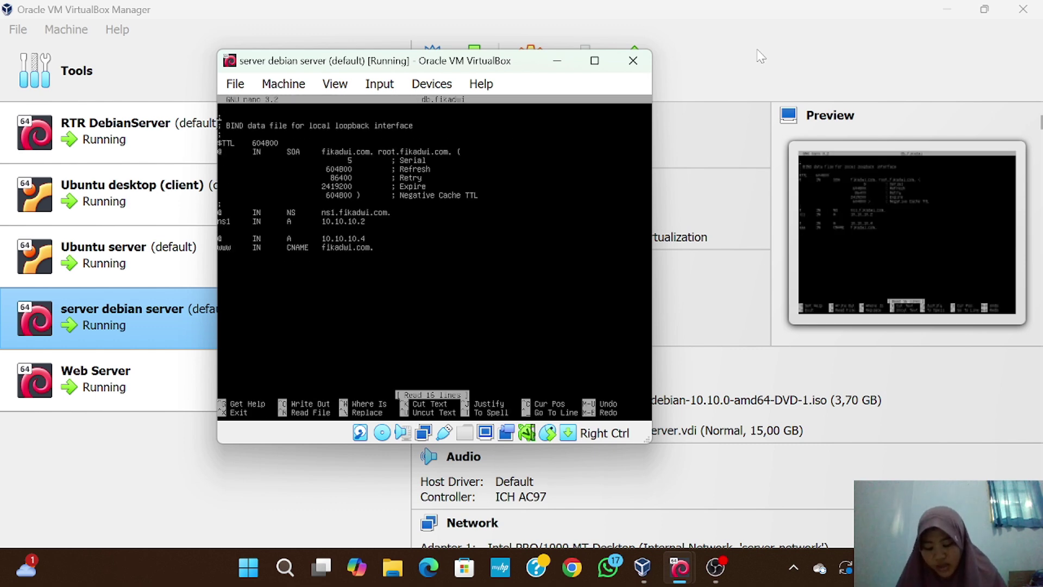
pyautogui.press('Down')
pyautogui.press('Down')
pyautogui.press('Down')
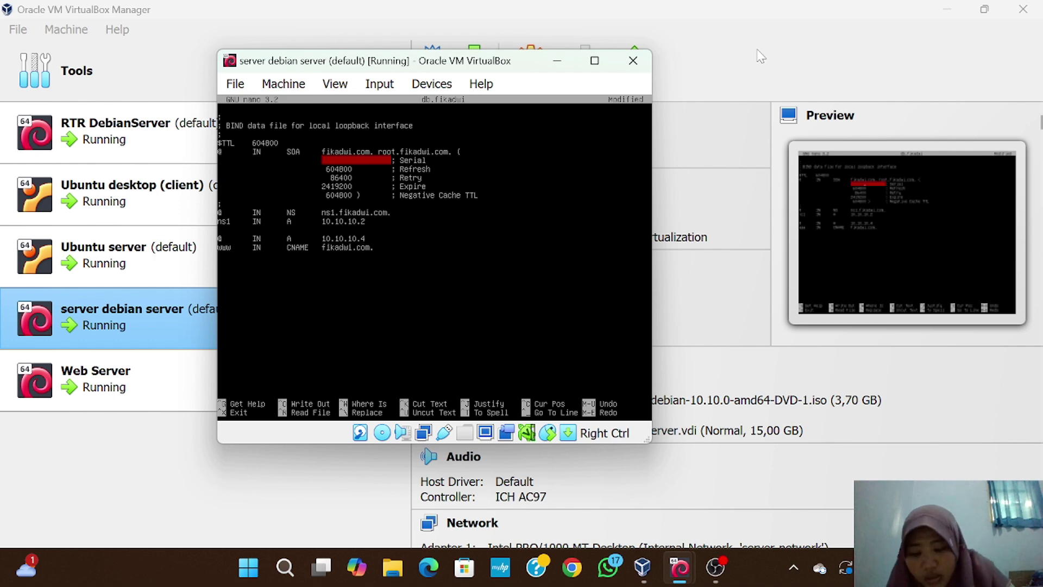
pyautogui.press('BackSpace')
pyautogui.write('6')
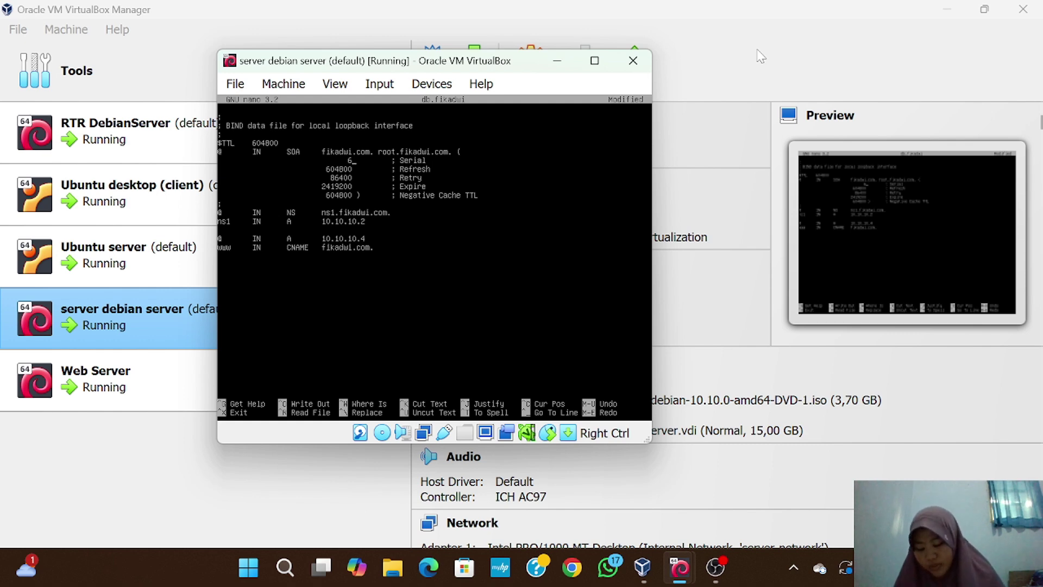
pyautogui.press('Down')
pyautogui.press('Down')
pyautogui.press('Down')
pyautogui.press('Down')
pyautogui.press('Down')
pyautogui.press('Down')
pyautogui.press('Down')
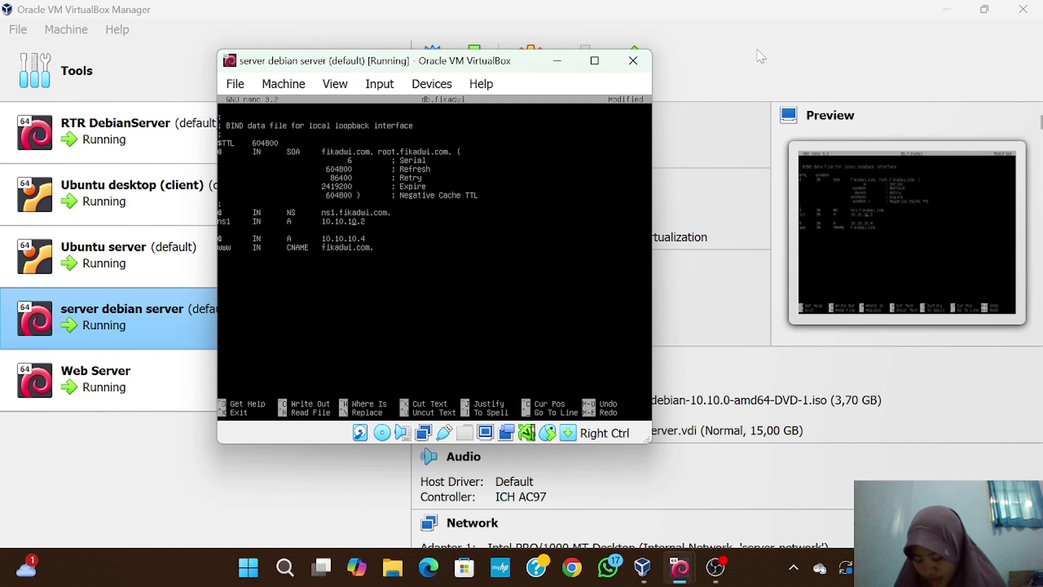
pyautogui.press('Return')
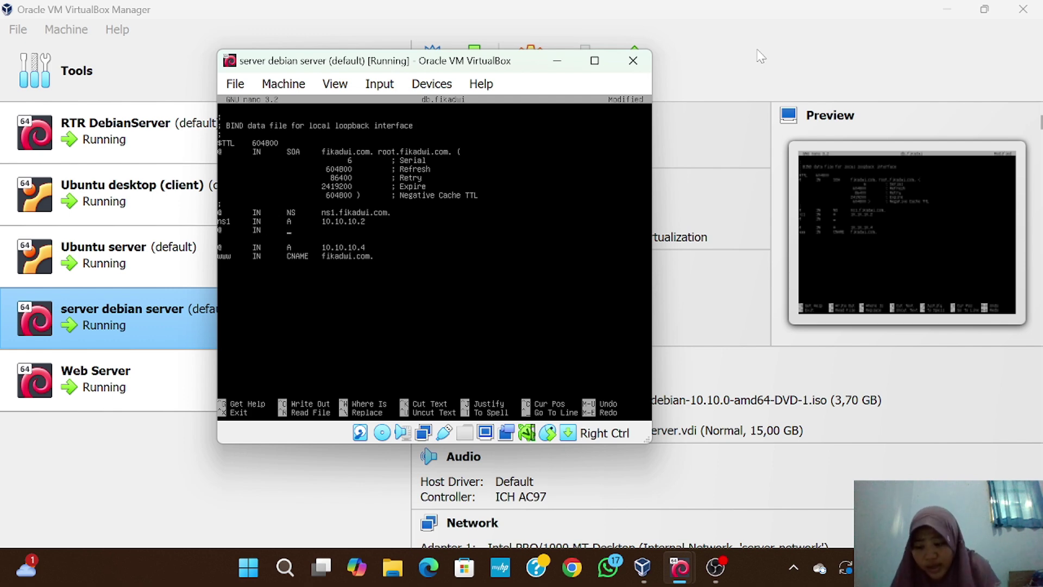
pyautogui.write('NS\t')
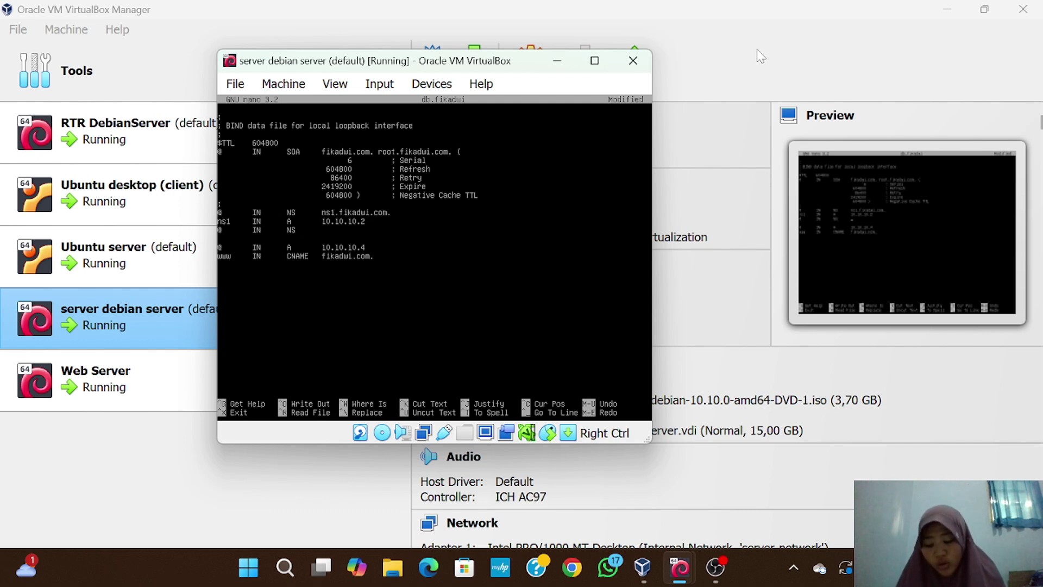
pyautogui.write('ns2.fikadwi.com.')
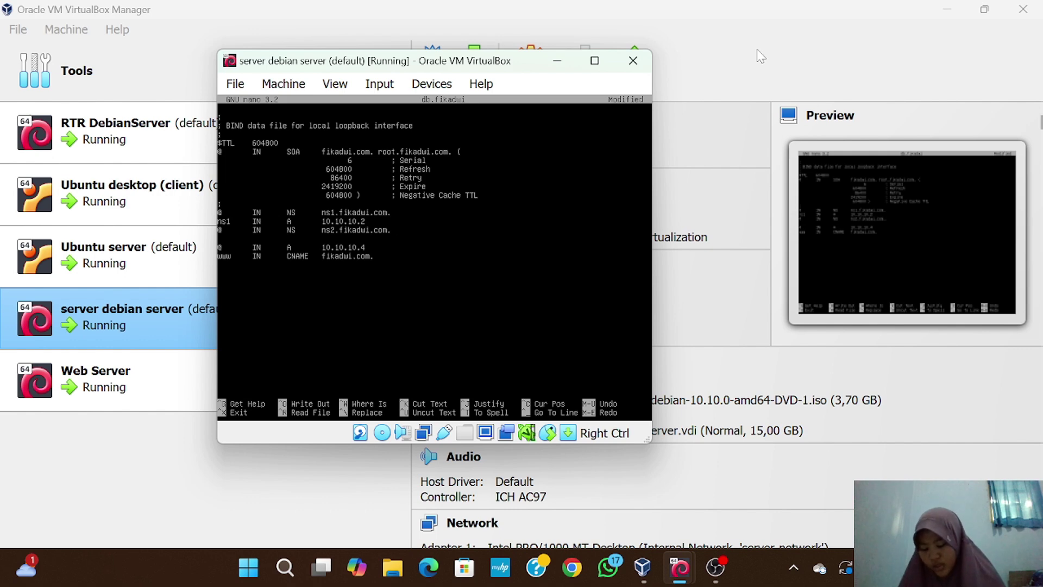
pyautogui.press('BackSpace')
pyautogui.press('BackSpace')
pyautogui.press('BackSpace')
pyautogui.press('BackSpace')
pyautogui.press('BackSpace')
pyautogui.press('BackSpace')
pyautogui.press('BackSpace')
pyautogui.press('BackSpace')
pyautogui.press('BackSpace')
pyautogui.press('BackSpace')
pyautogui.press('BackSpace')
pyautogui.press('BackSpace')
pyautogui.press('BackSpace')
pyautogui.press('BackSpace')
pyautogui.press('BackSpace')
pyautogui.press('BackSpace')
pyautogui.press('BackSpace')
pyautogui.press('BackSpace')
pyautogui.press('BackSpace')
pyautogui.press('BackSpace')
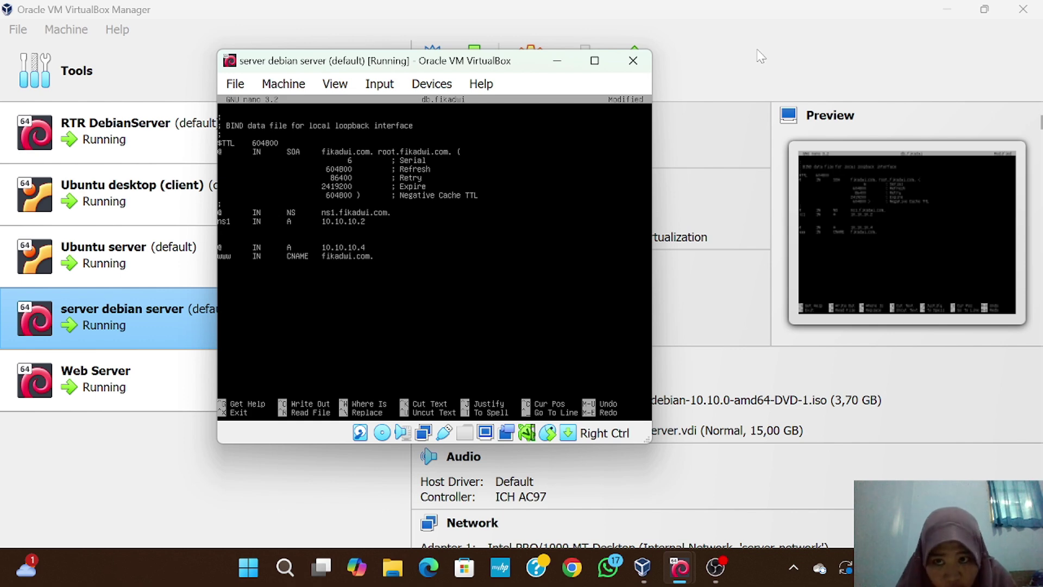
# Insert the record "@ IN NS ns2.fikadwi.com." directly below the existing ns1 NS record
pyautogui.press('Return')
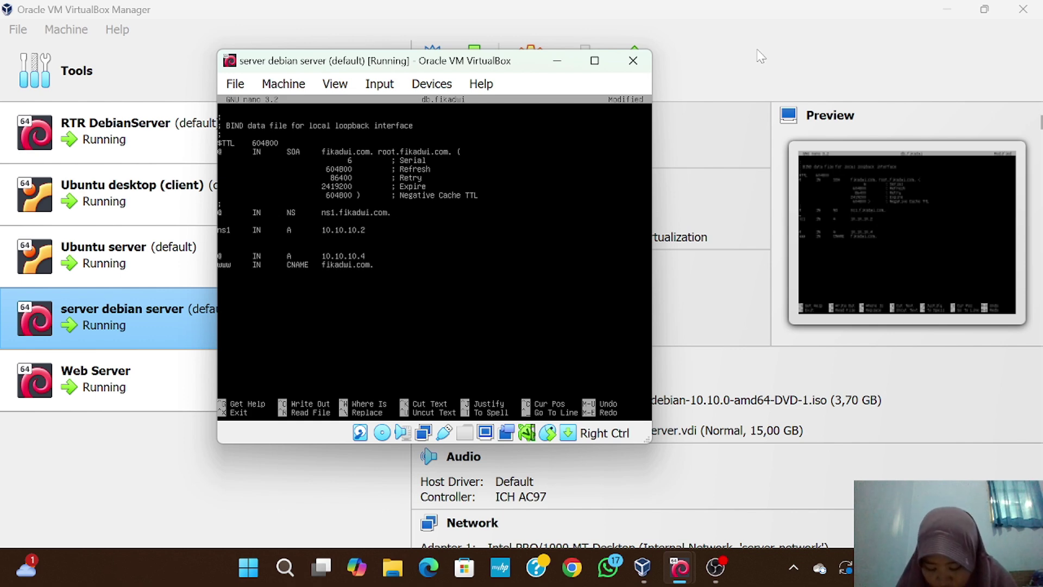
pyautogui.write('@\t')
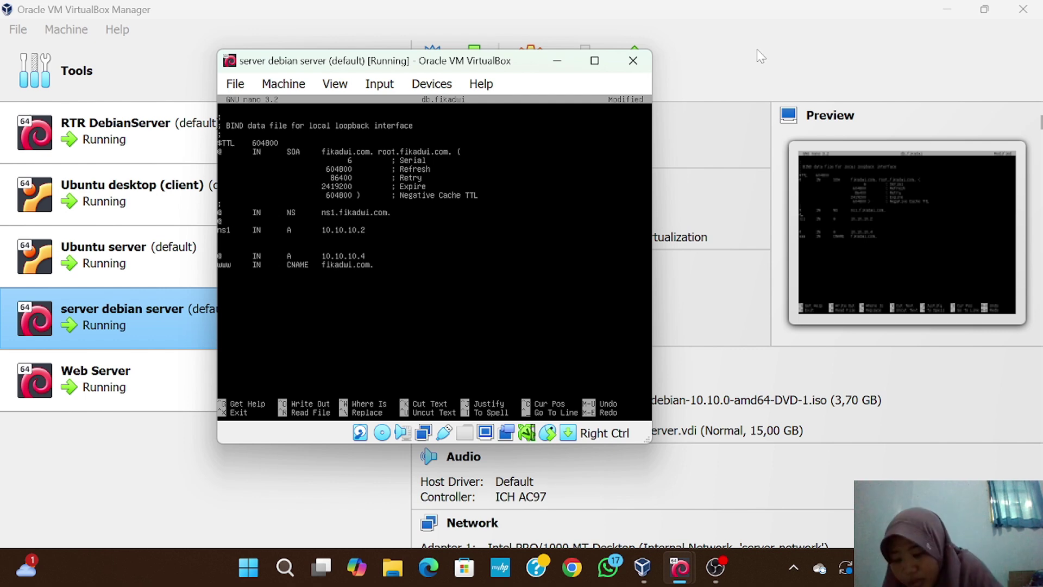
pyautogui.write('IN')
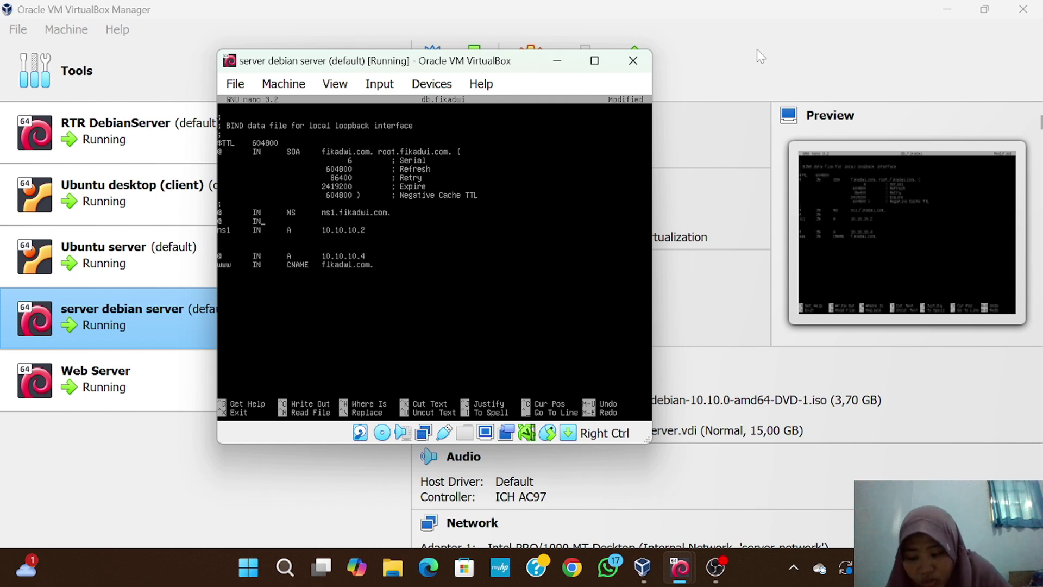
pyautogui.write('\tNS')
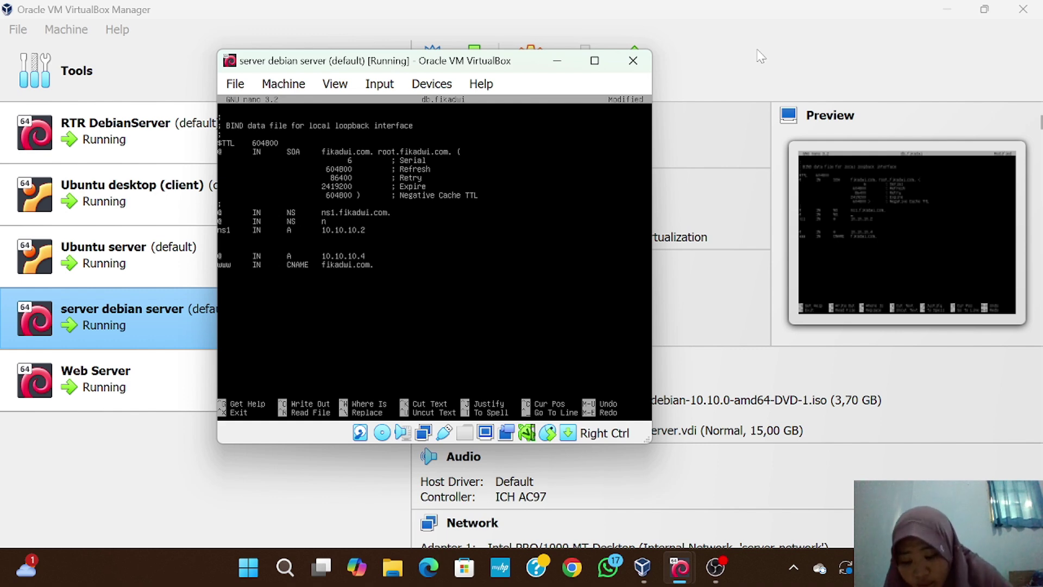
pyautogui.write('\tns2.fika')
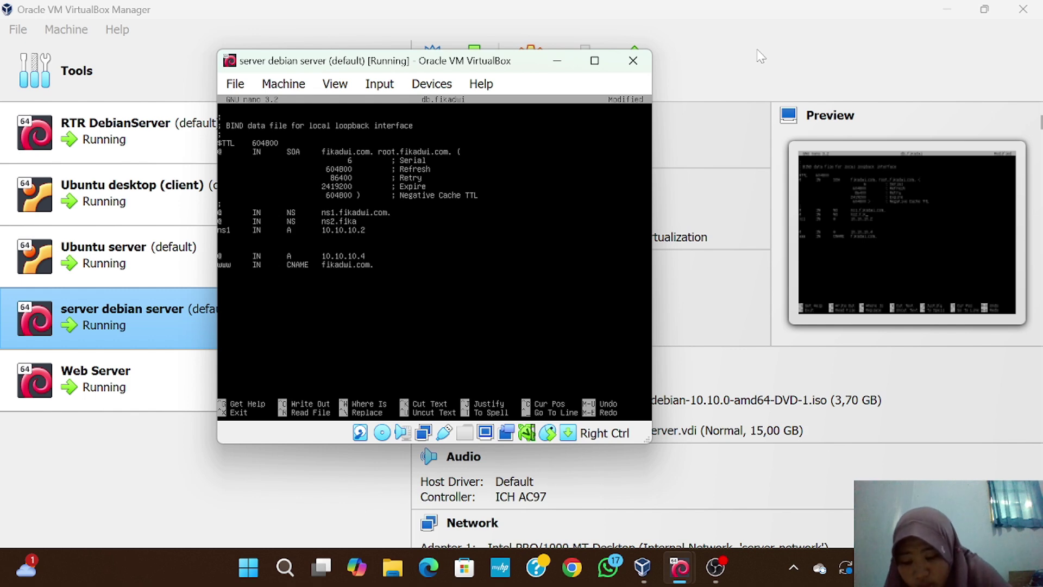
pyautogui.write('dwi.com.')
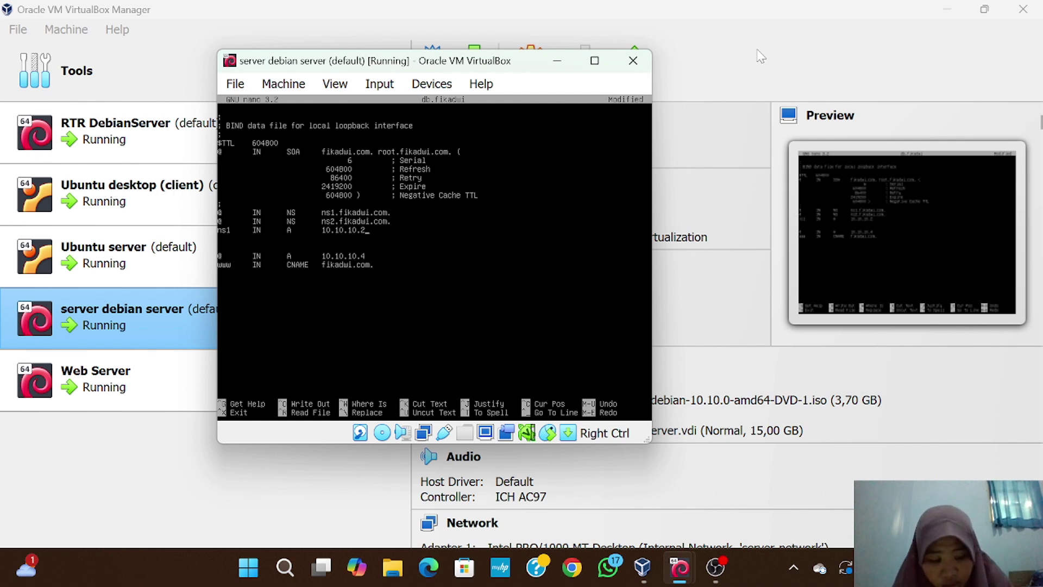
# Add the record "ns2 IN A 10.10.10.3" below the ns1 address record without the extra blank line, and save and close db.fikadwi
pyautogui.press('Return')
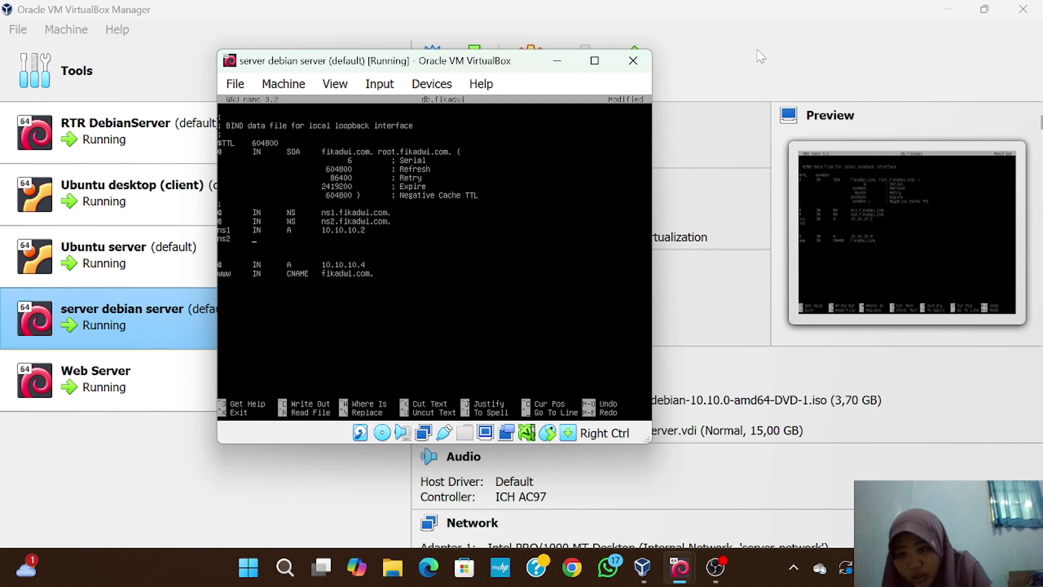
pyautogui.write('ns2')
pyautogui.press('Tab')
pyautogui.write('IN')
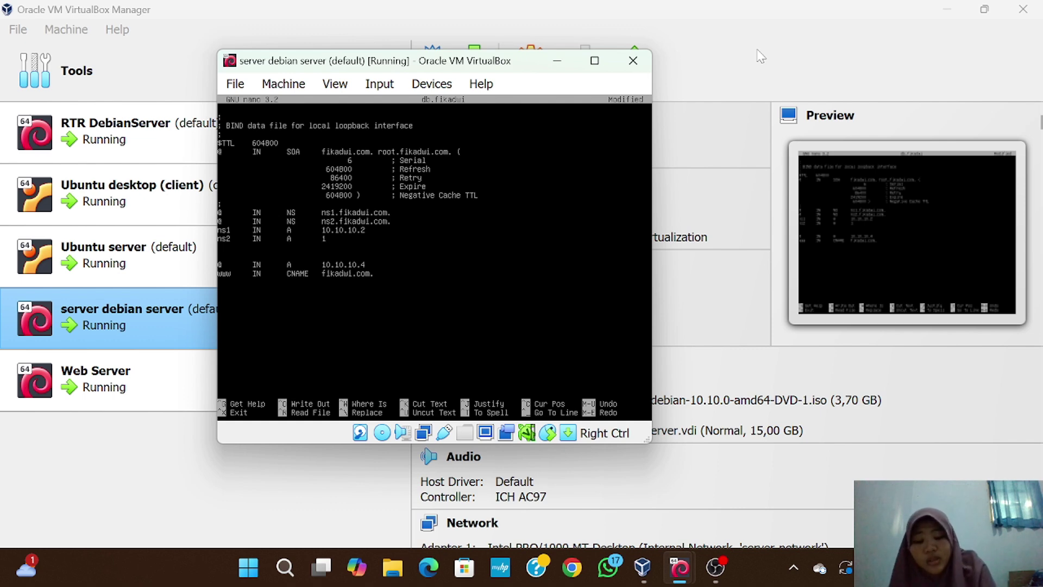
pyautogui.write('0.10.3')
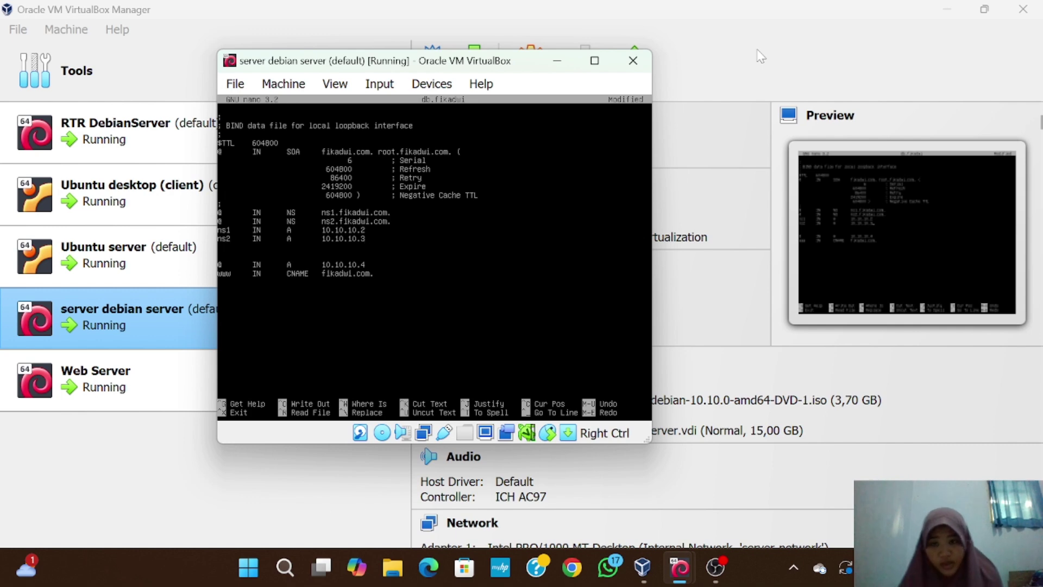
pyautogui.press('Delete')
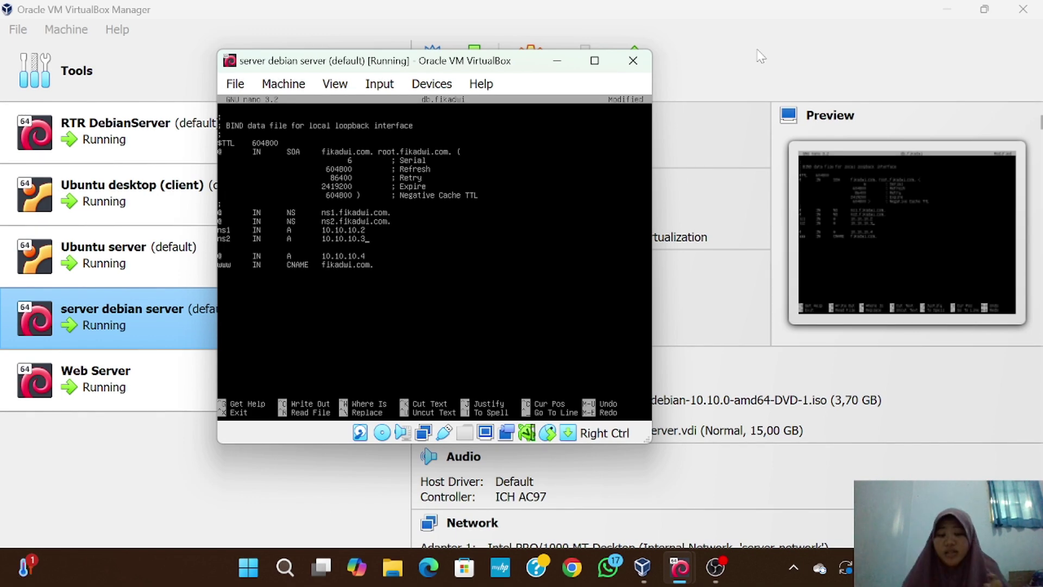
pyautogui.hotkey('ctrl', 'x')
pyautogui.press('y')
pyautogui.press('Return')
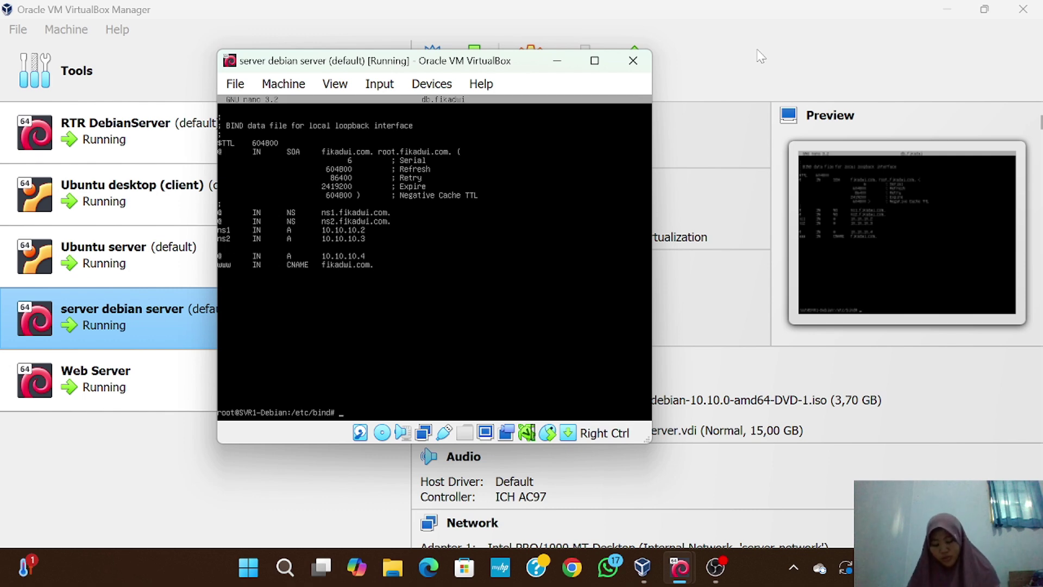
# Open the reverse zone file db.10 in nano and set its SOA serial to 6
pyautogui.write('nano db.10')
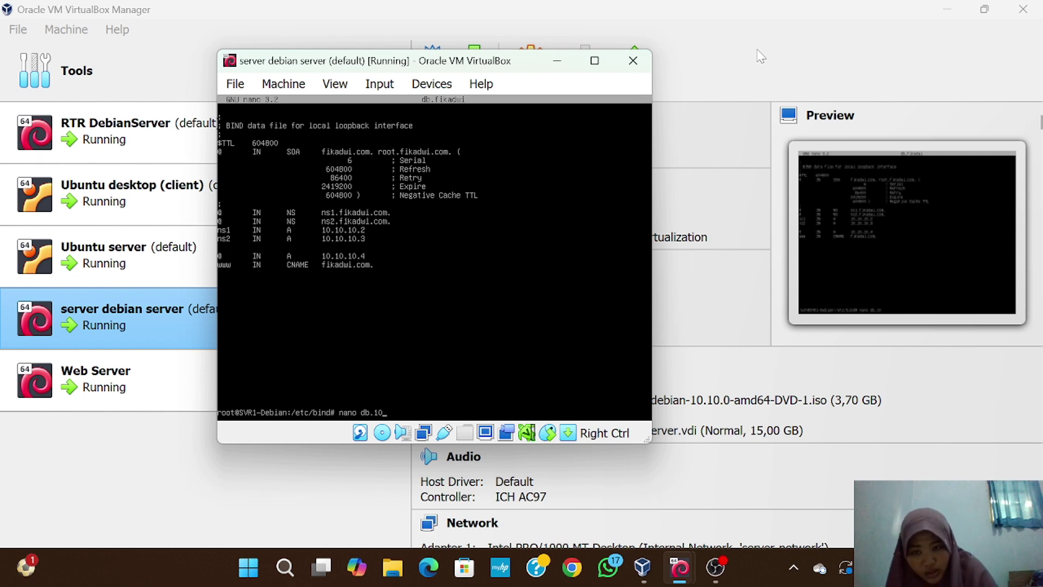
pyautogui.press('Return')
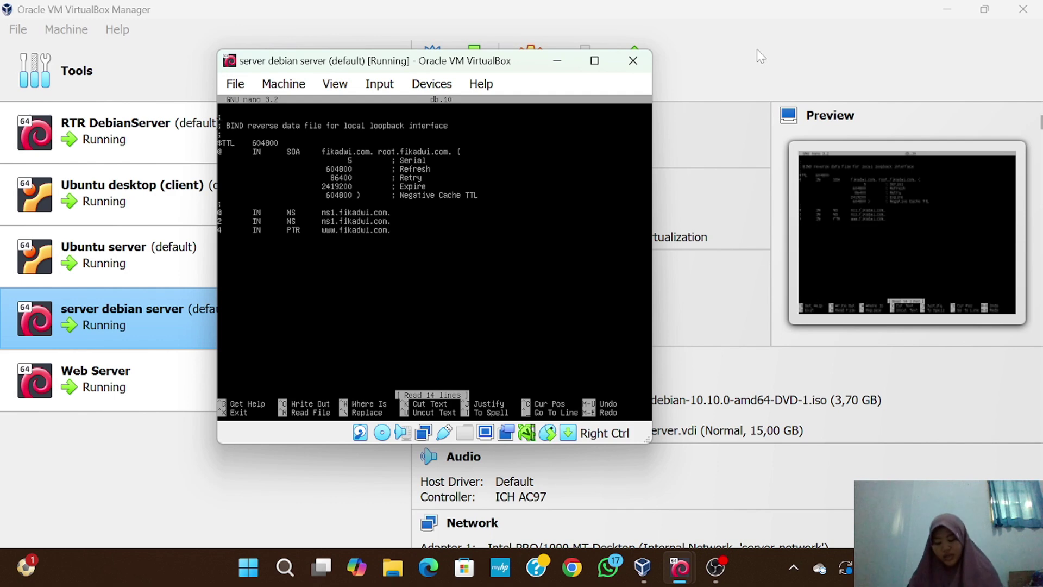
pyautogui.press('BackSpace')
pyautogui.write('6')
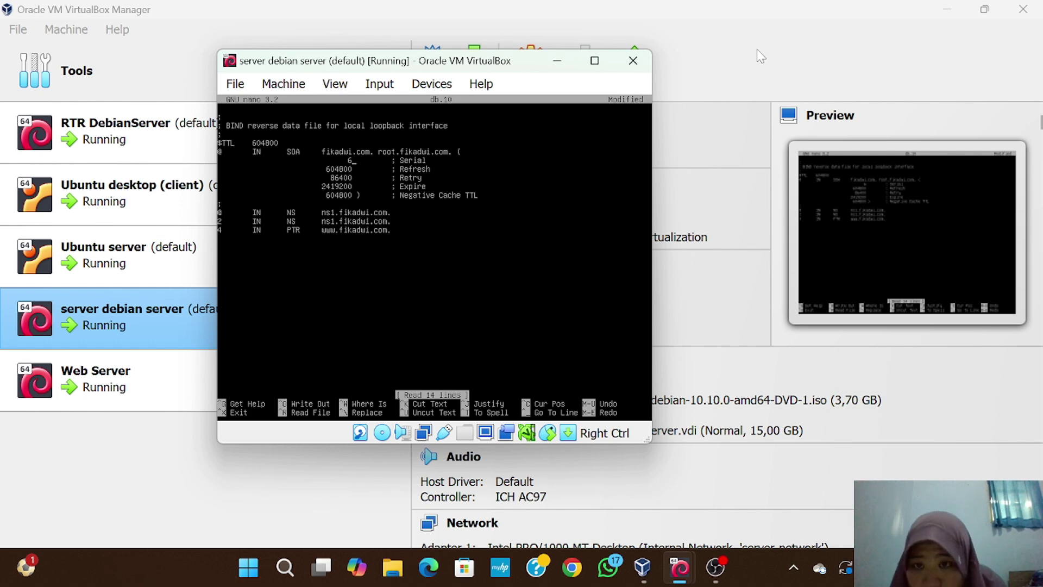
pyautogui.press('End')
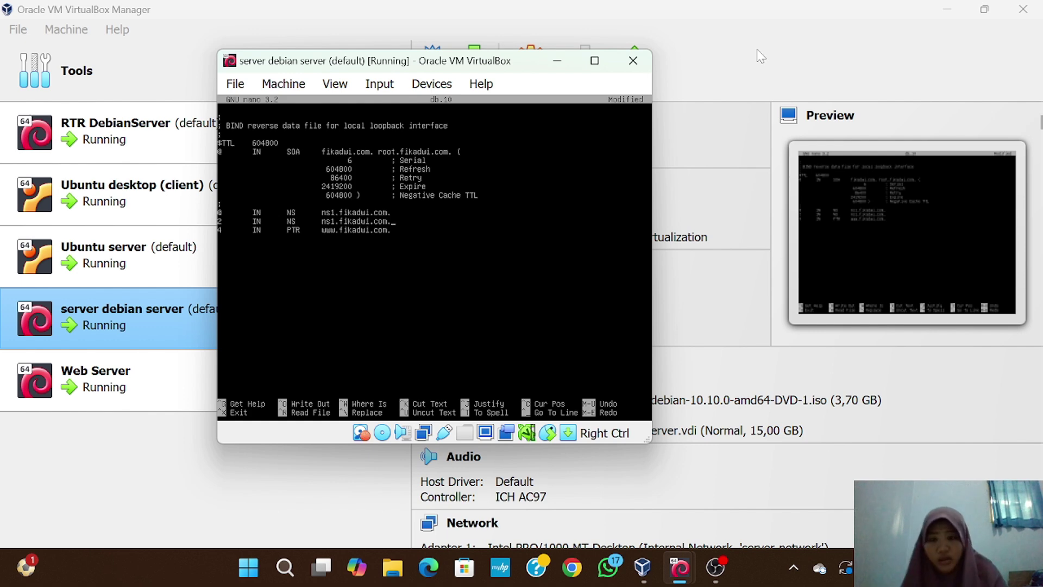
# Add the record "3 IN PTR ns2.fikadwi.com." directly above the www PTR record, and save and close db.10
pyautogui.press('Return')
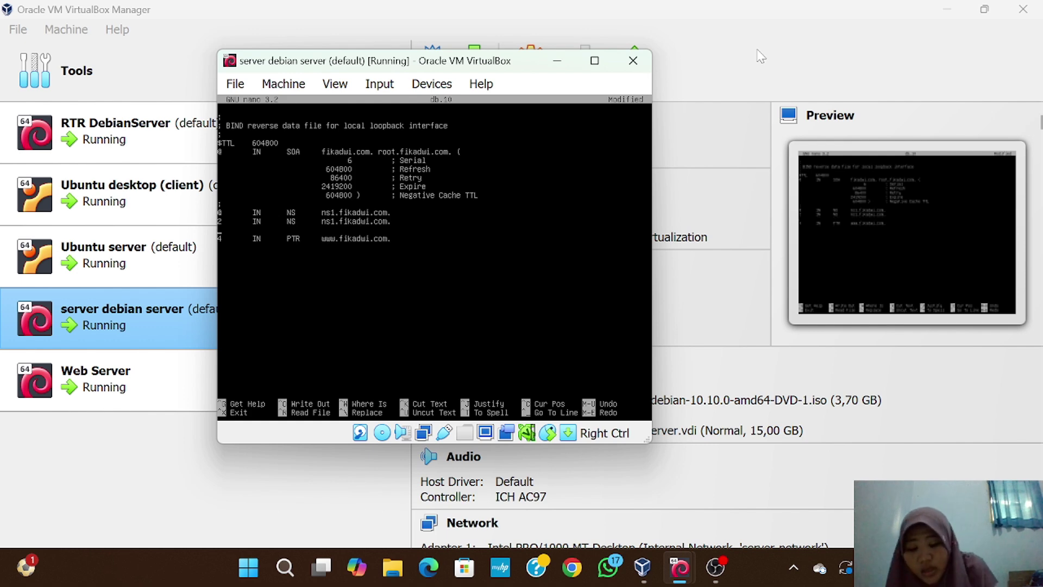
pyautogui.write('3')
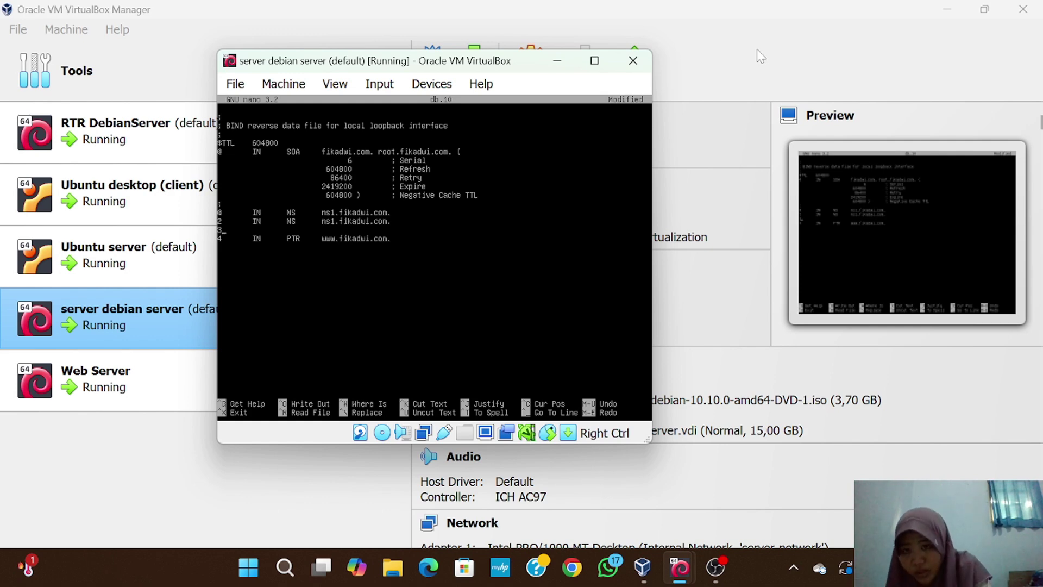
pyautogui.write('IN')
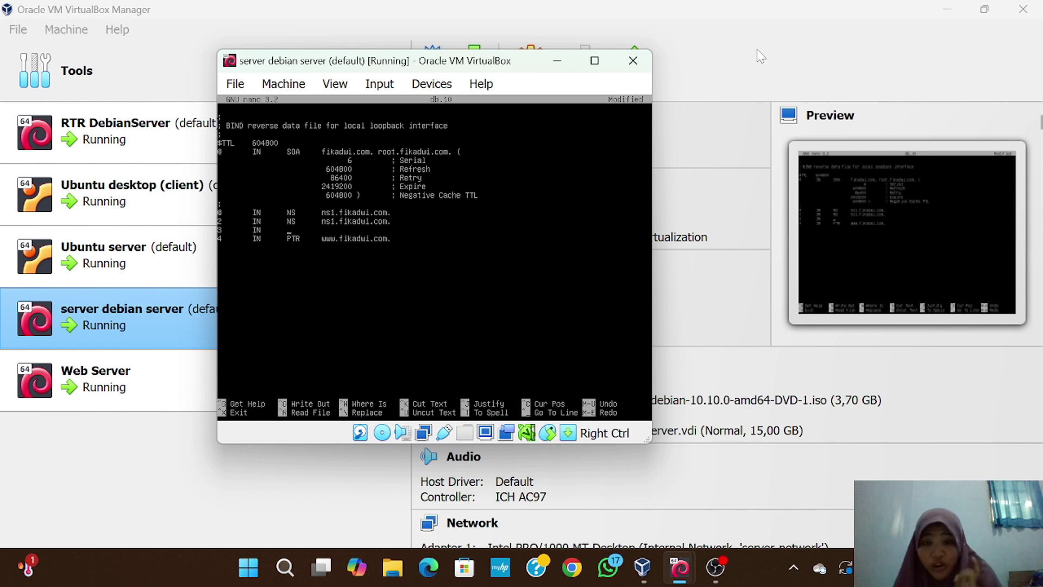
pyautogui.press('Tab')
pyautogui.write('PTR\t')
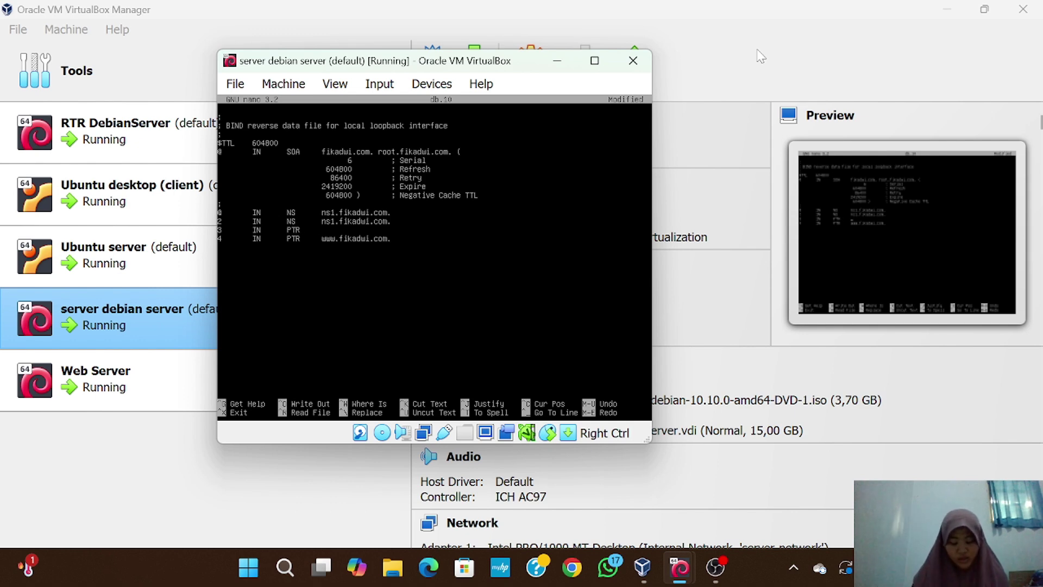
pyautogui.write('ns2.fikadwi.com.')
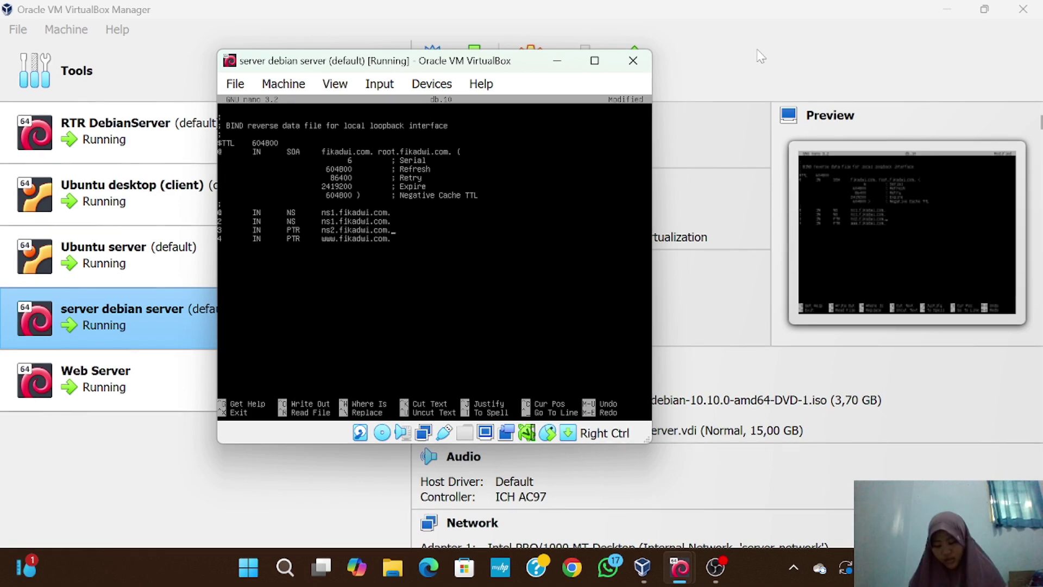
pyautogui.hotkey('ctrl', 'x')
pyautogui.press('y')
pyautogui.press('Return')
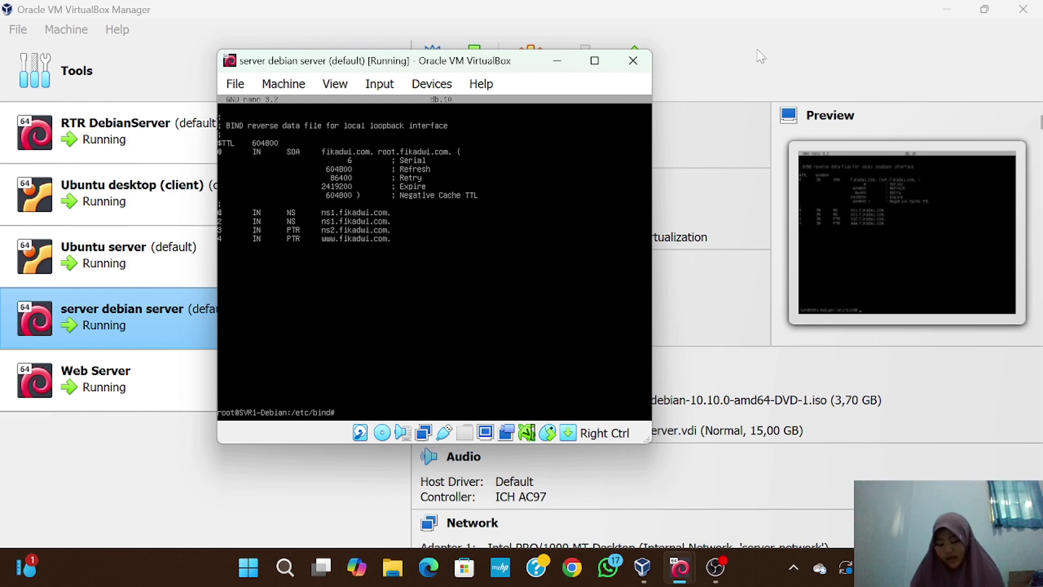
# Check the forward zone fikadwi.com against the file db.fikadwi with named-checkzone
pyautogui.write('named-checkzone')
pyautogui.press('Return')
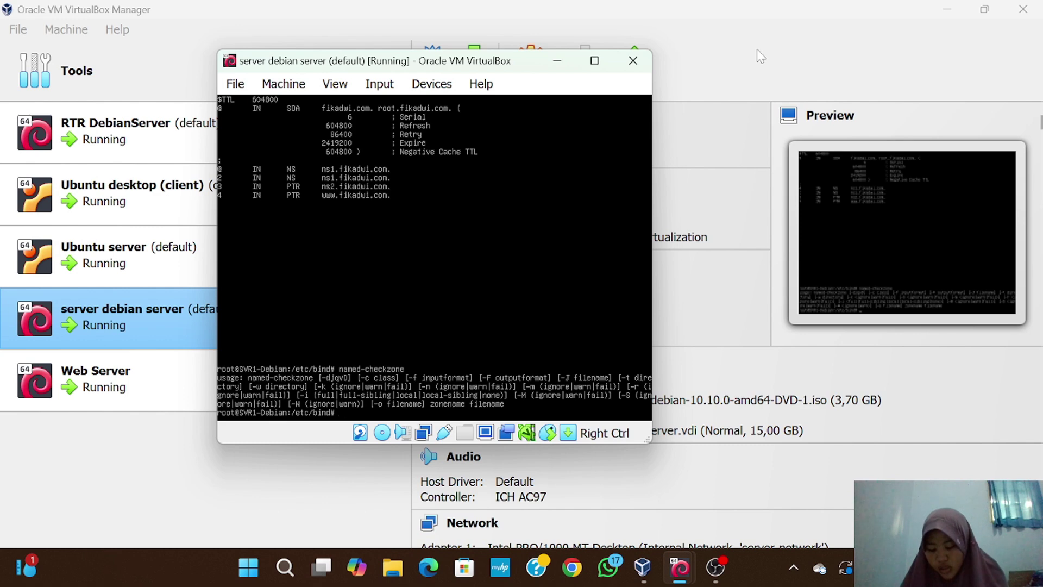
pyautogui.press('Up')
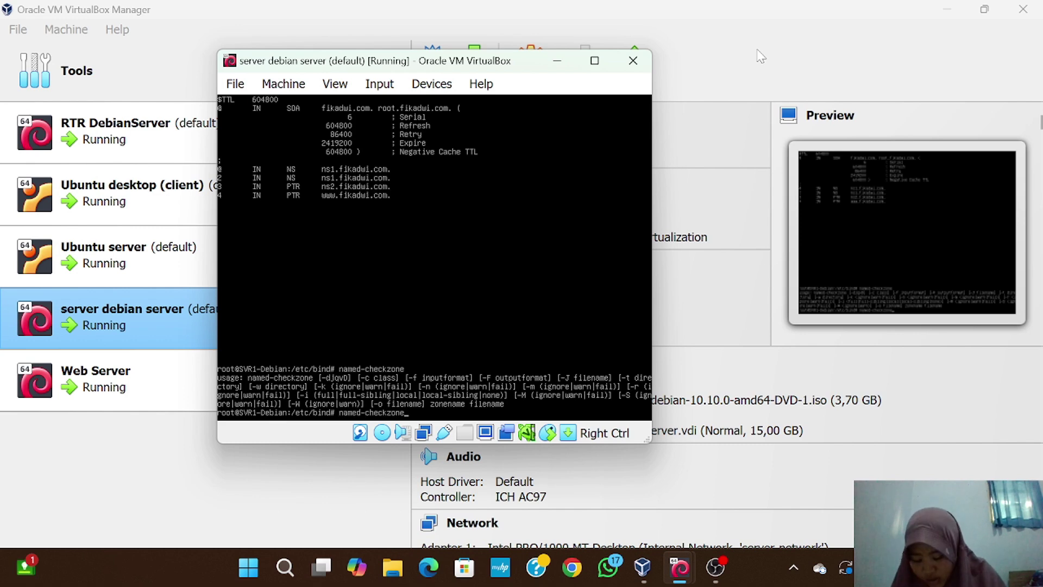
pyautogui.write('fikadwi.com')
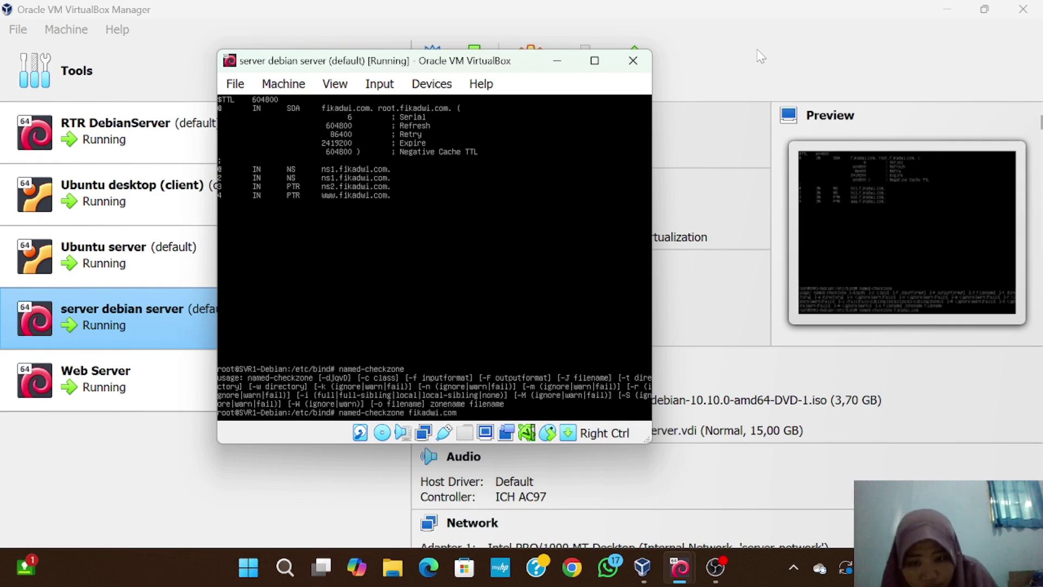
pyautogui.write(' db.fikadwi')
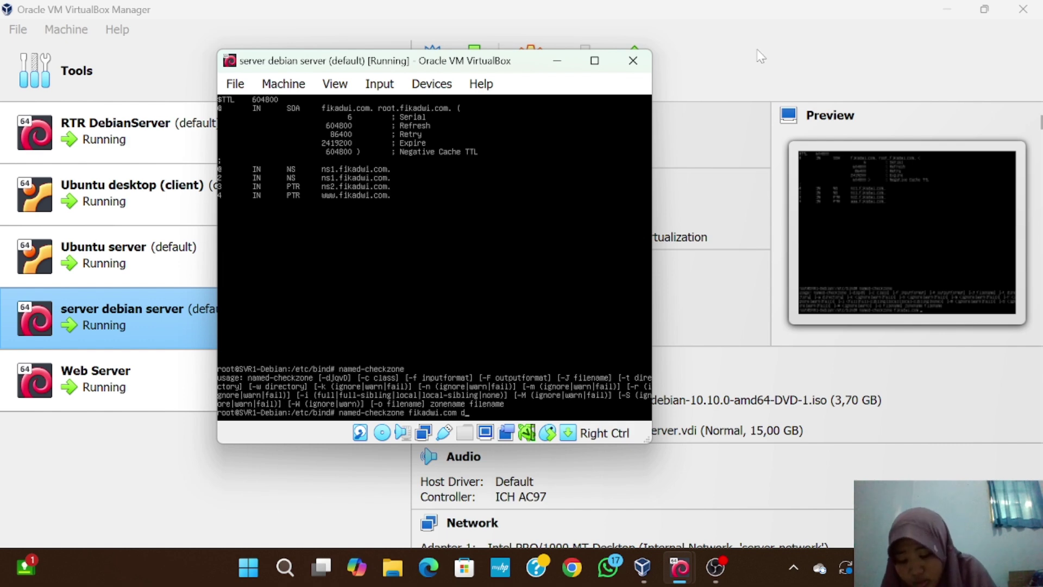
pyautogui.press('Return')
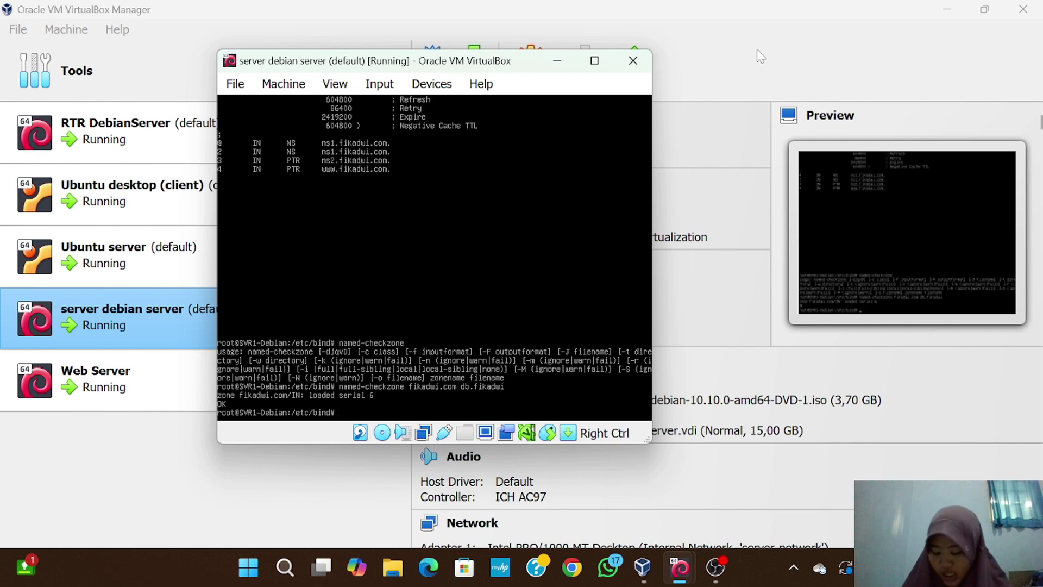
# Check the reverse zone 10.10.10.in-addr.arpa against db.10 with named-checkzone, and restart the bind9 service
pyautogui.press('Up')
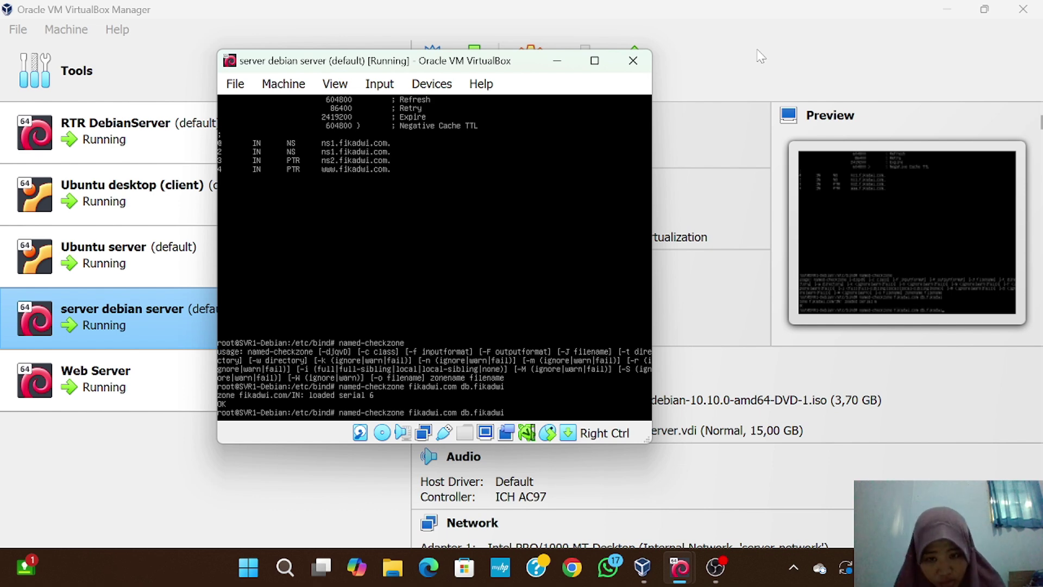
pyautogui.press('BackSpace')
pyautogui.press('BackSpace')
pyautogui.press('BackSpace')
pyautogui.press('BackSpace')
pyautogui.press('BackSpace')
pyautogui.press('BackSpace')
pyautogui.press('BackSpace')
pyautogui.press('BackSpace')
pyautogui.press('BackSpace')
pyautogui.press('BackSpace')
pyautogui.press('BackSpace')
pyautogui.press('BackSpace')
pyautogui.press('BackSpace')
pyautogui.press('BackSpace')
pyautogui.press('BackSpace')
pyautogui.press('BackSpace')
pyautogui.press('BackSpace')
pyautogui.press('BackSpace')
pyautogui.press('BackSpace')
pyautogui.press('BackSpace')
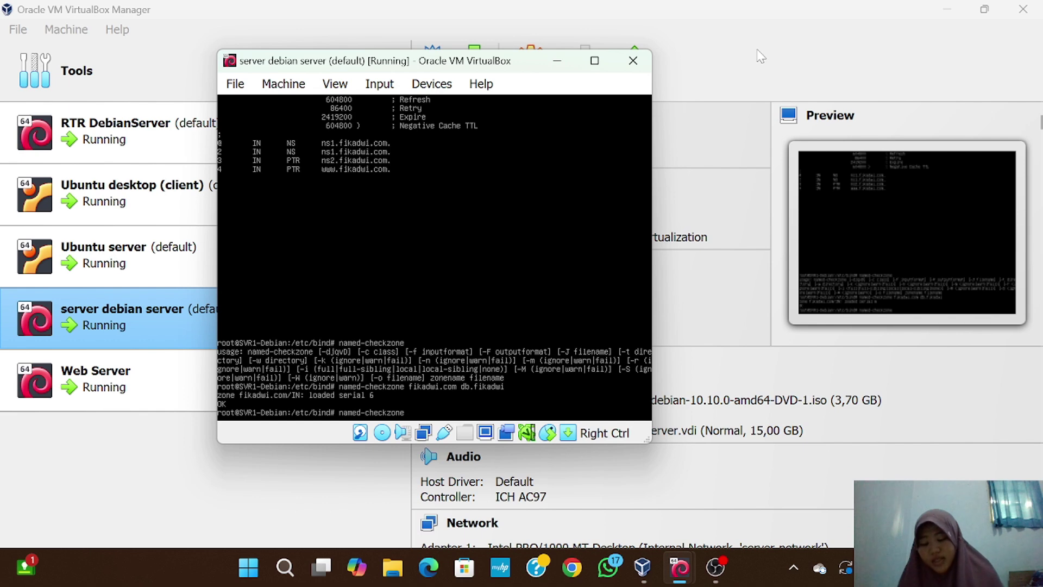
pyautogui.write('10.10.10.in-addr.arpa db.10')
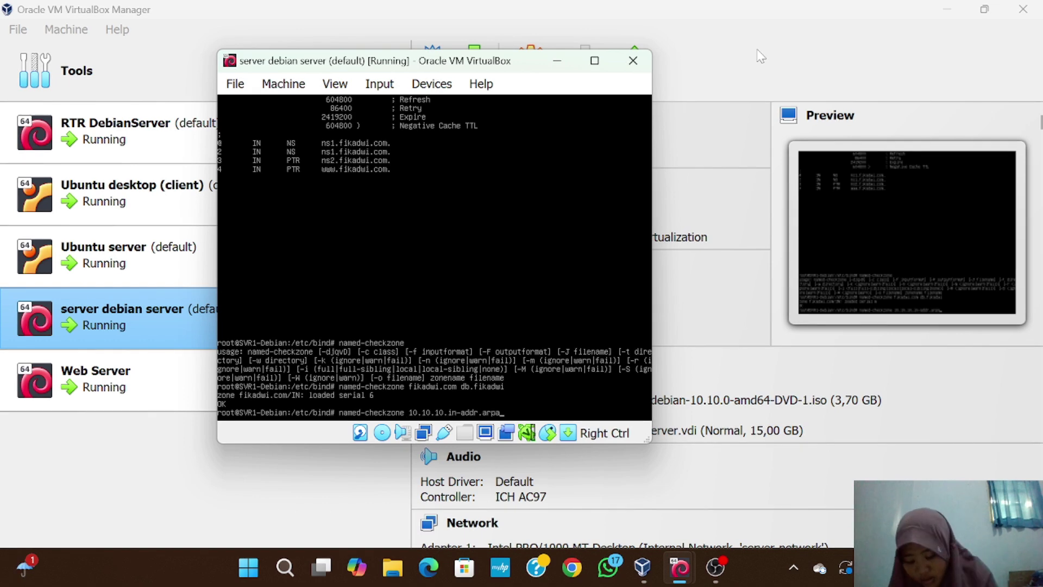
pyautogui.press('Return')
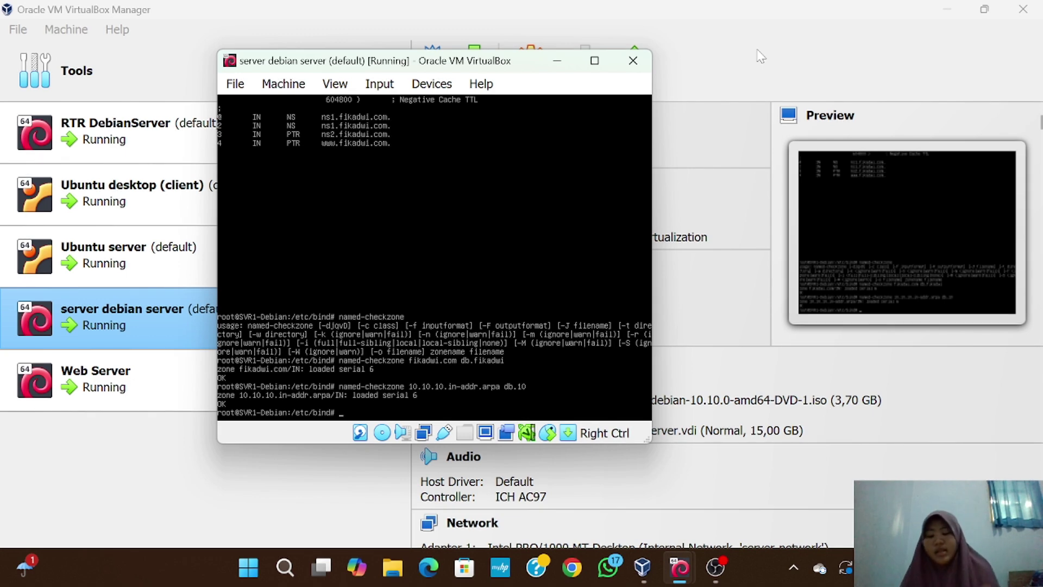
pyautogui.write('systemctl restart bind9')
pyautogui.press('Return')
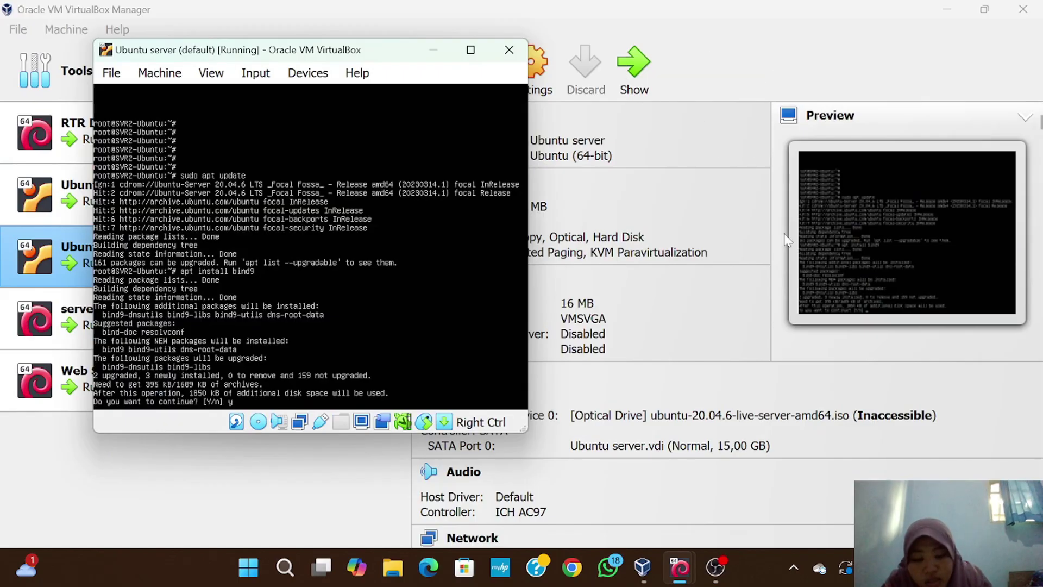
# Confirm the bind9 installation on the Ubuntu server, and change to /etc/bind and list its files
pyautogui.press('Return')
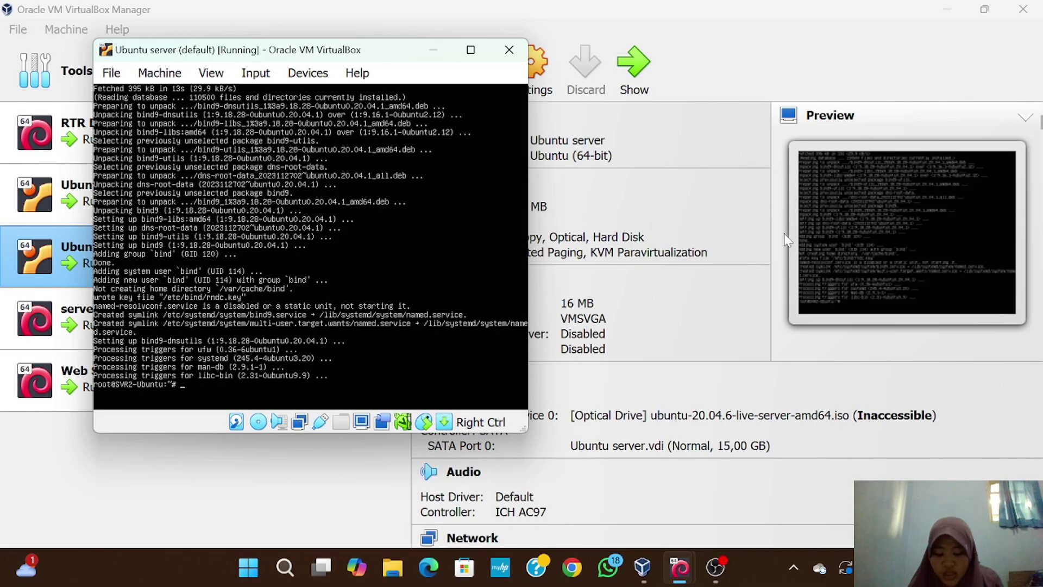
pyautogui.write('cd /etc/bind')
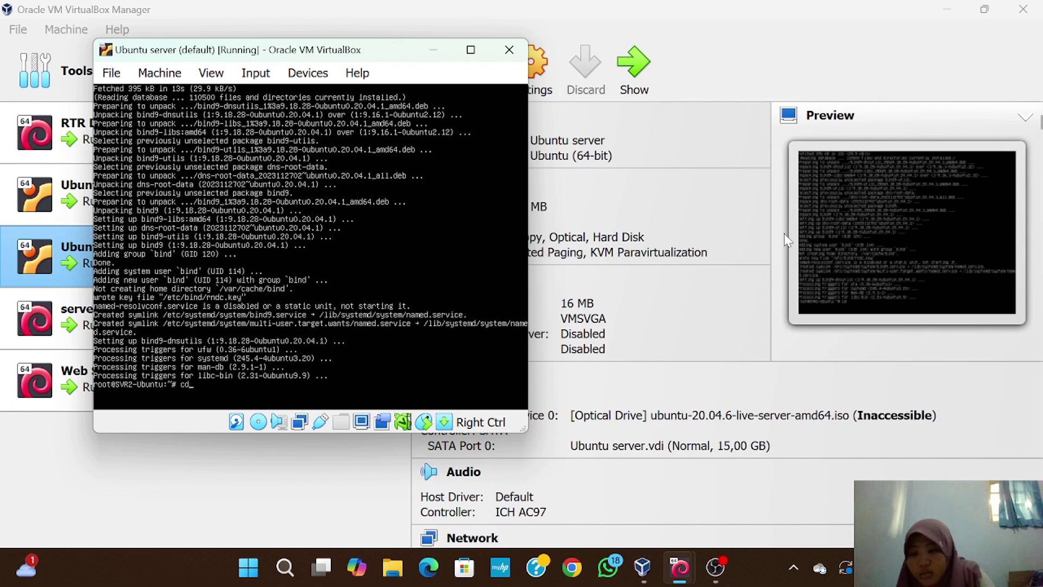
pyautogui.press('Return')
pyautogui.write('l')
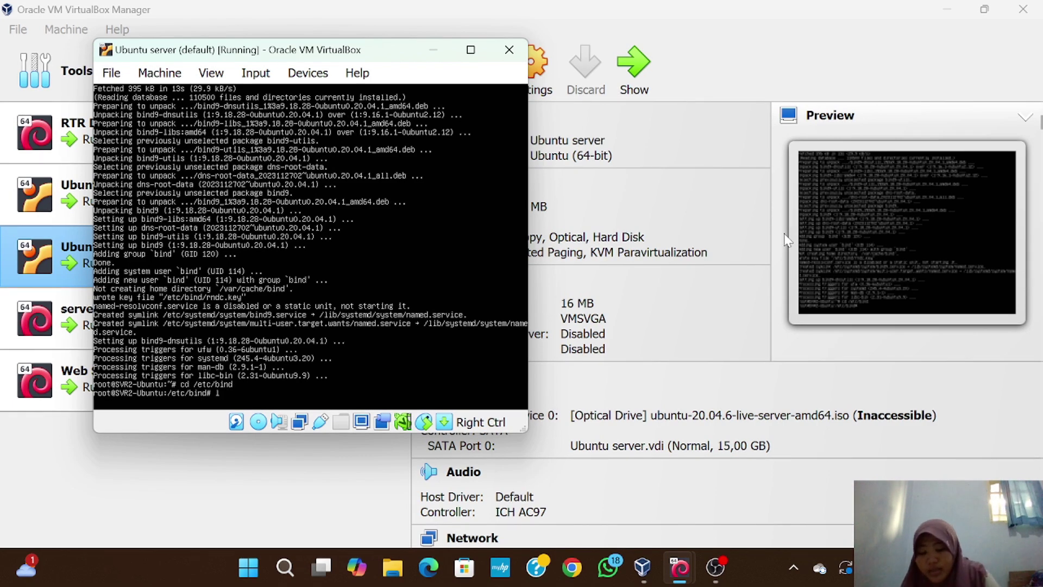
pyautogui.write('s')
pyautogui.press('Return')
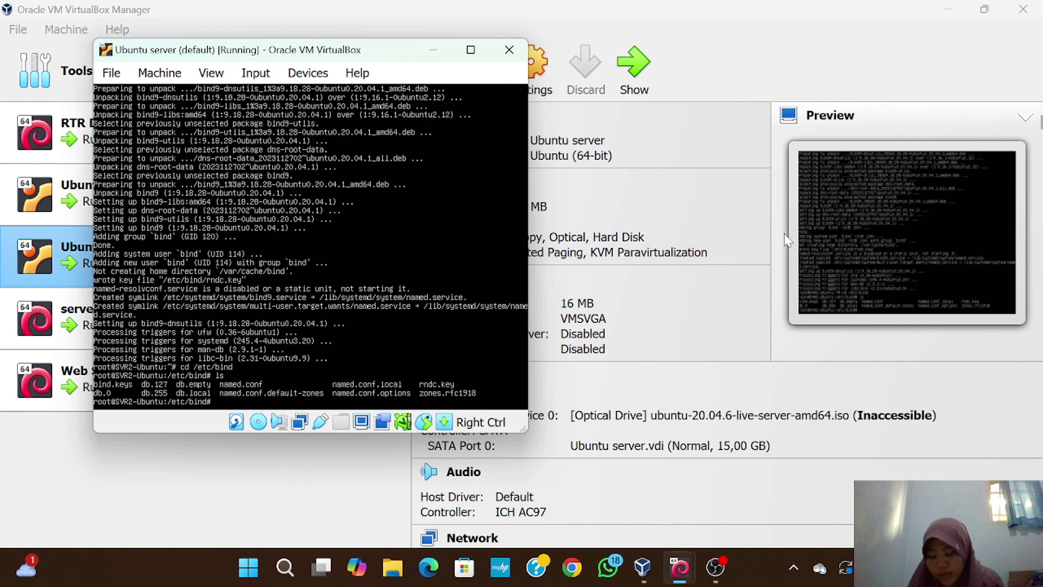
# Open named.conf.local in nano and begin a zone block for "fikadwi.com" below the existing comments
pyautogui.write('nano named.conf.local')
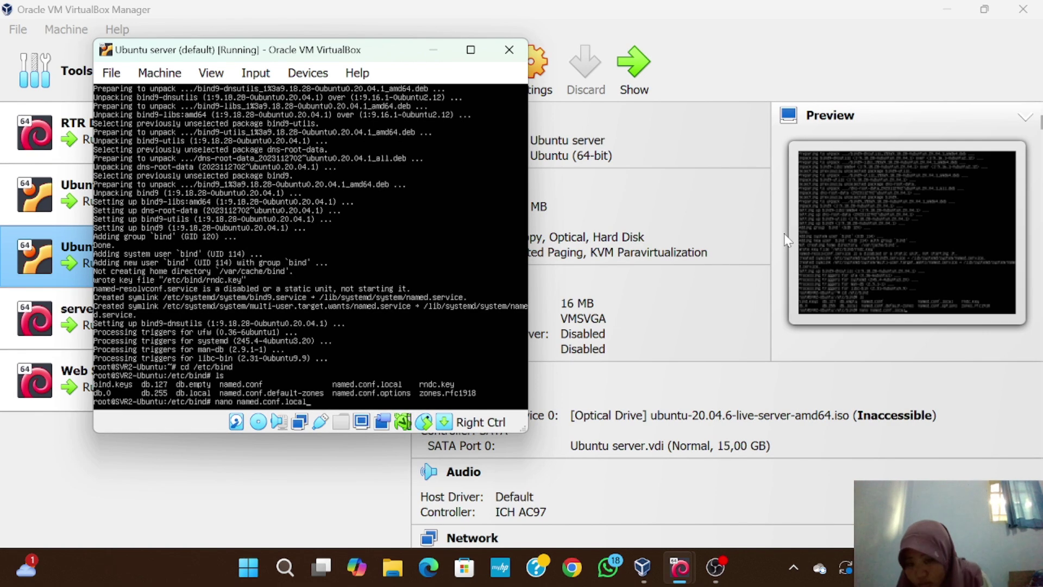
pyautogui.press('Return')
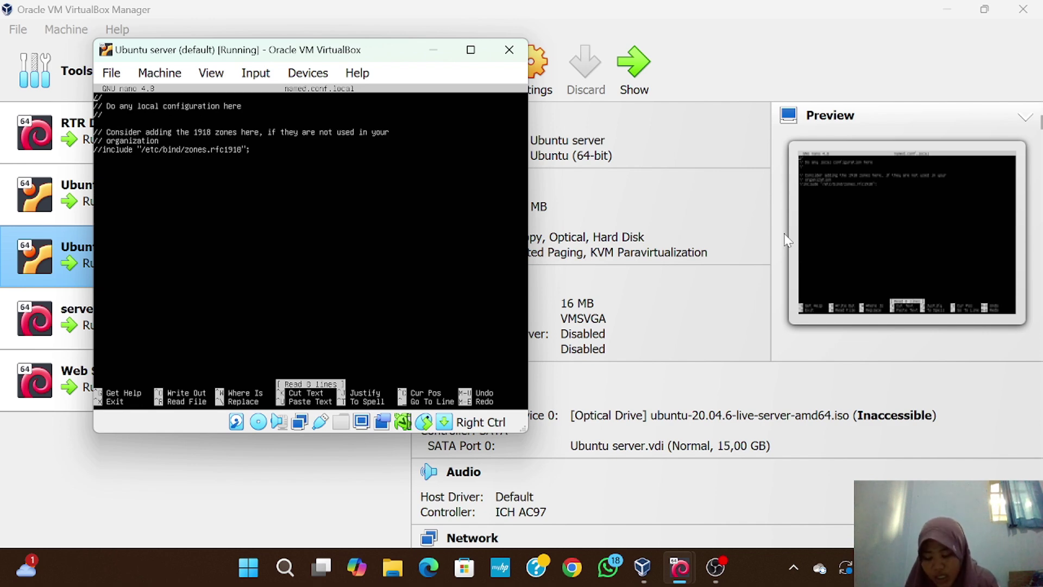
pyautogui.press('Down')
pyautogui.press('Down')
pyautogui.press('Down')
pyautogui.press('Down')
pyautogui.press('Down')
pyautogui.press('Down')
pyautogui.press('Down')
pyautogui.press('Down')
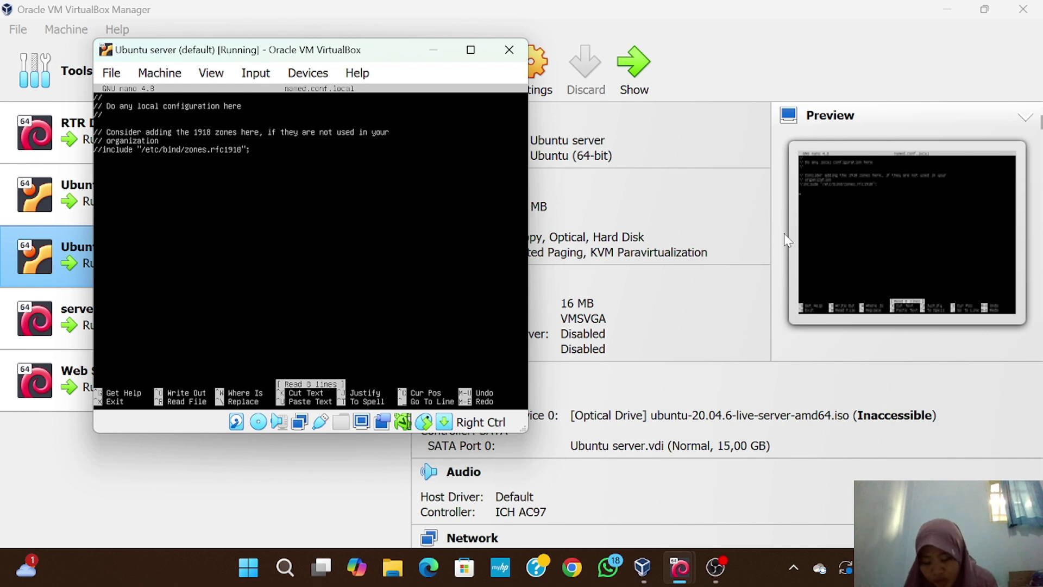
pyautogui.write('zone')
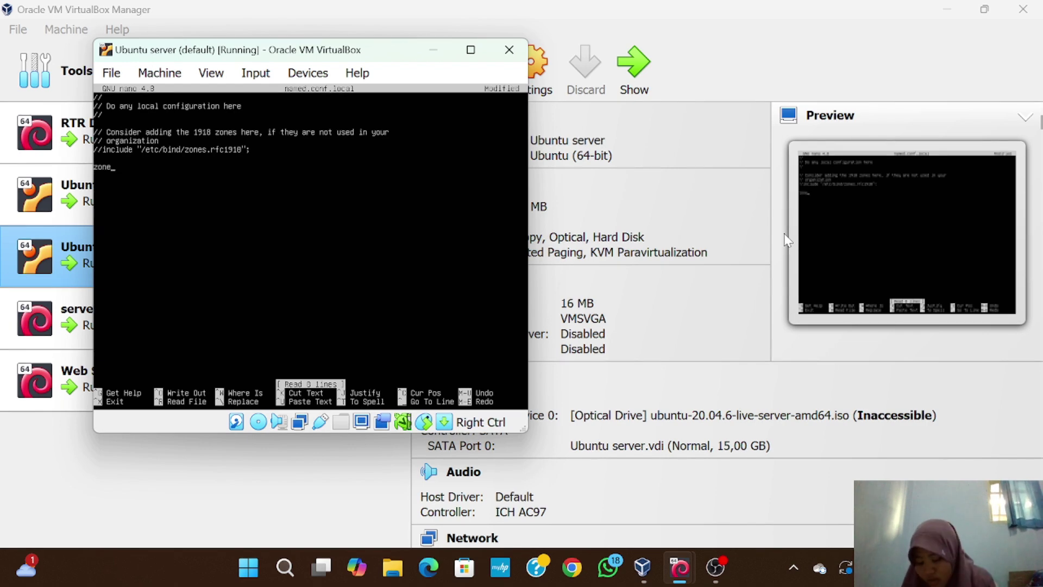
pyautogui.write(' "')
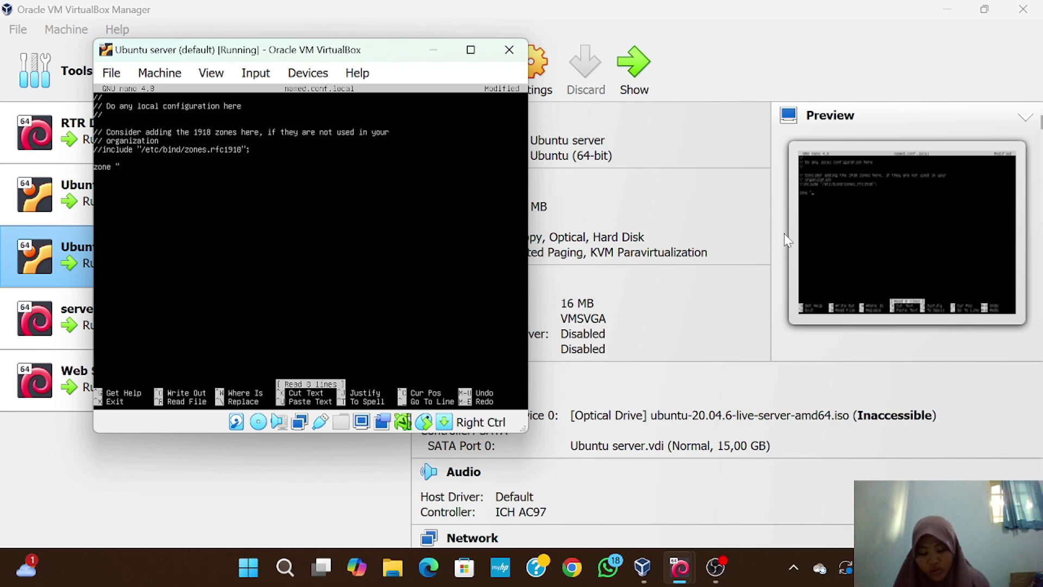
pyautogui.write('fikadwi.com')
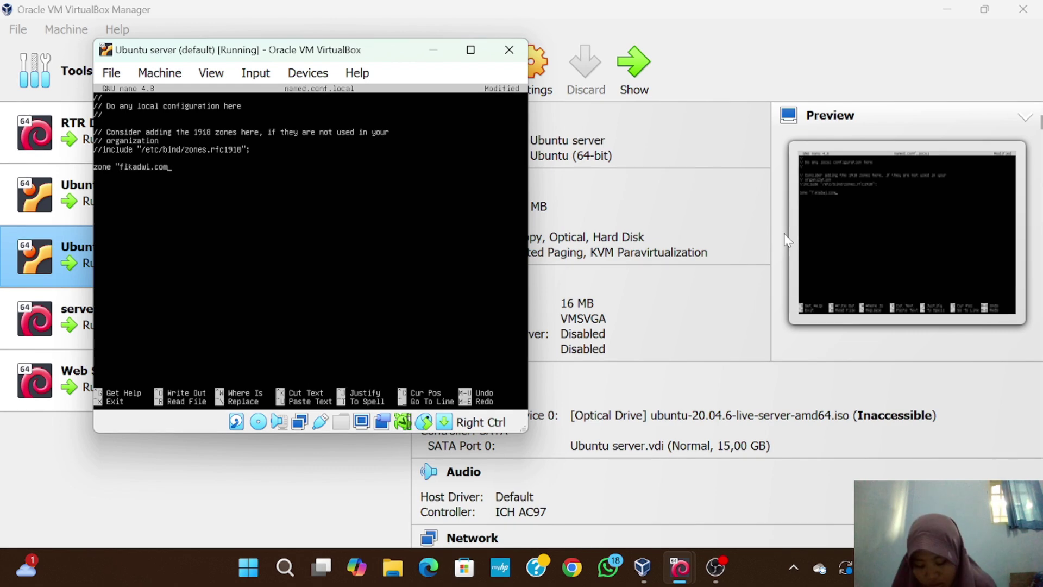
pyautogui.write('"')
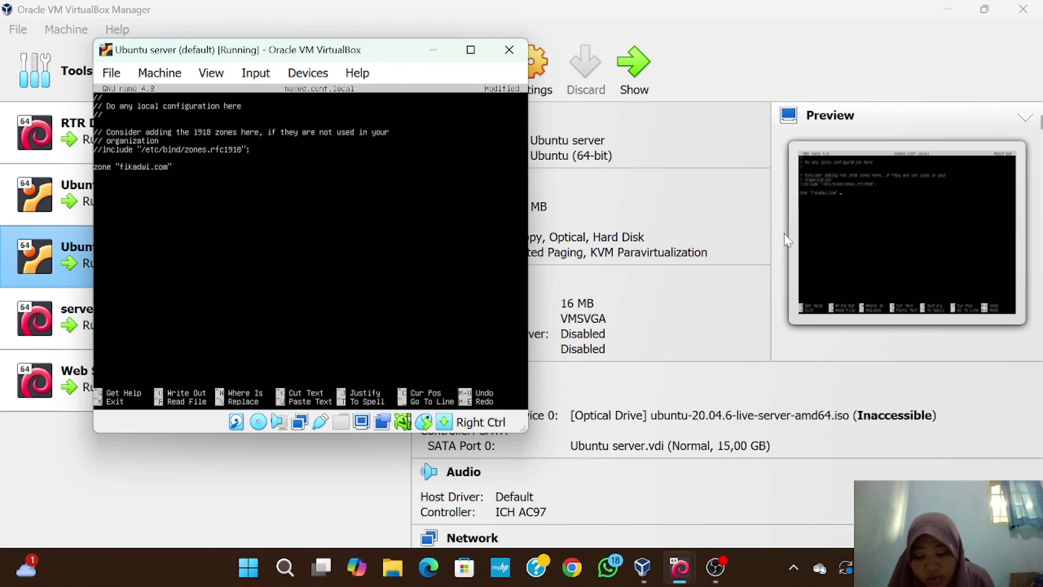
pyautogui.write(' {')
pyautogui.press('Return')
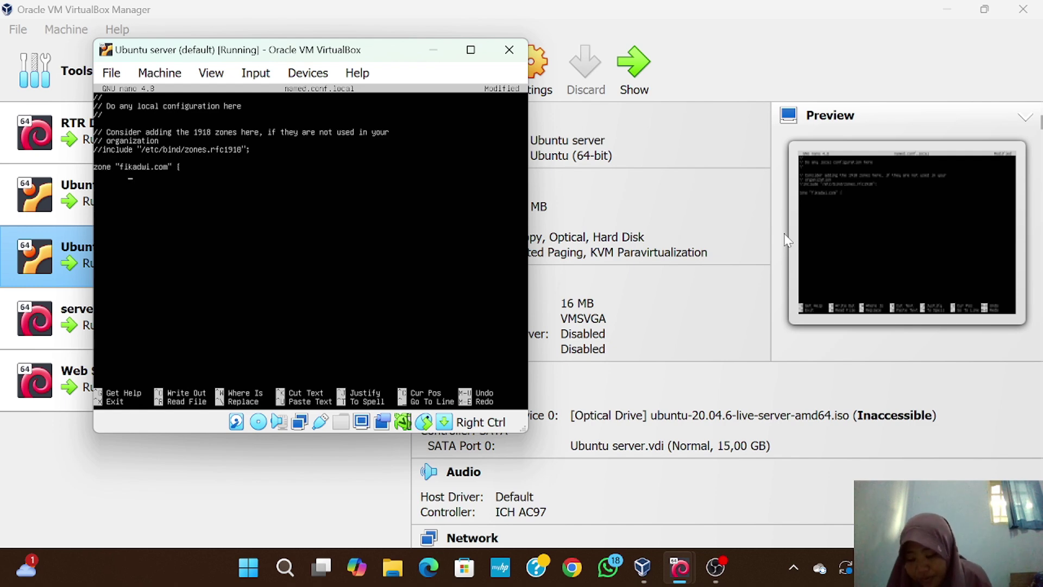
# Enter the lines type slave; and file "db.fikadwi"; inside the fikadwi.com zone block
pyautogui.write('type slave;')
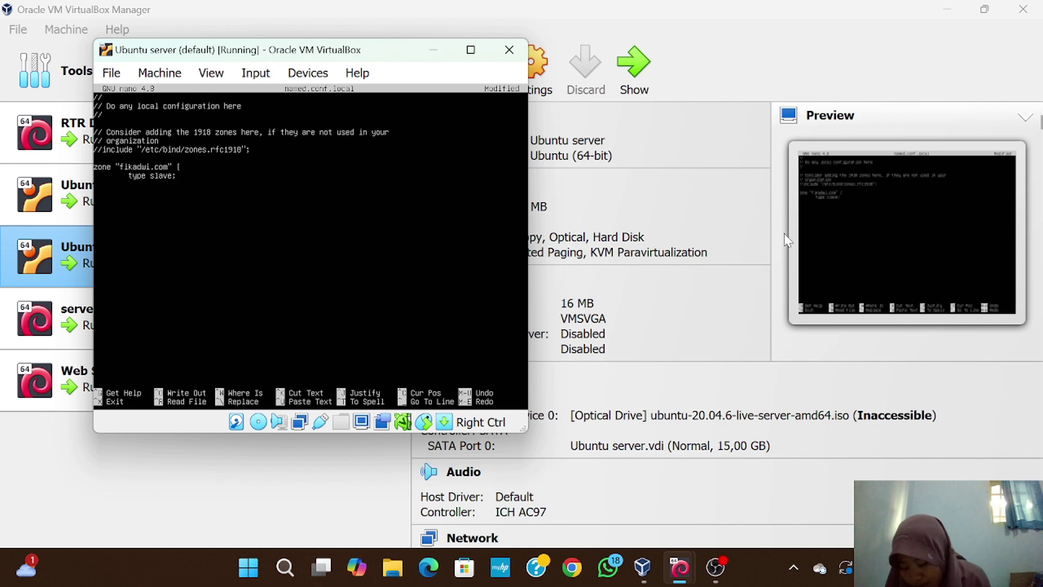
pyautogui.press('Return')
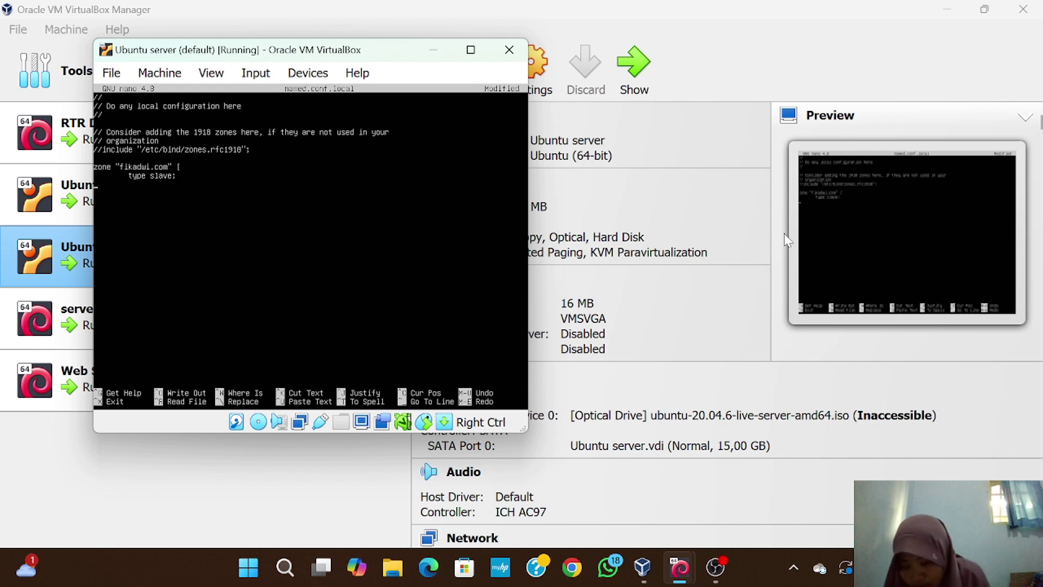
pyautogui.press('Tab')
pyautogui.write('file ')
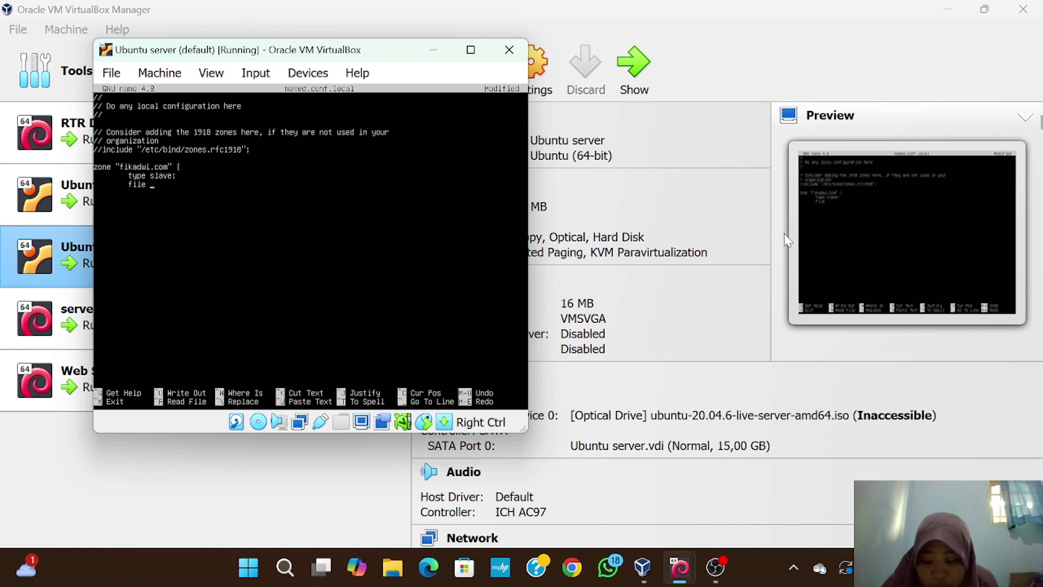
pyautogui.write('"db.')
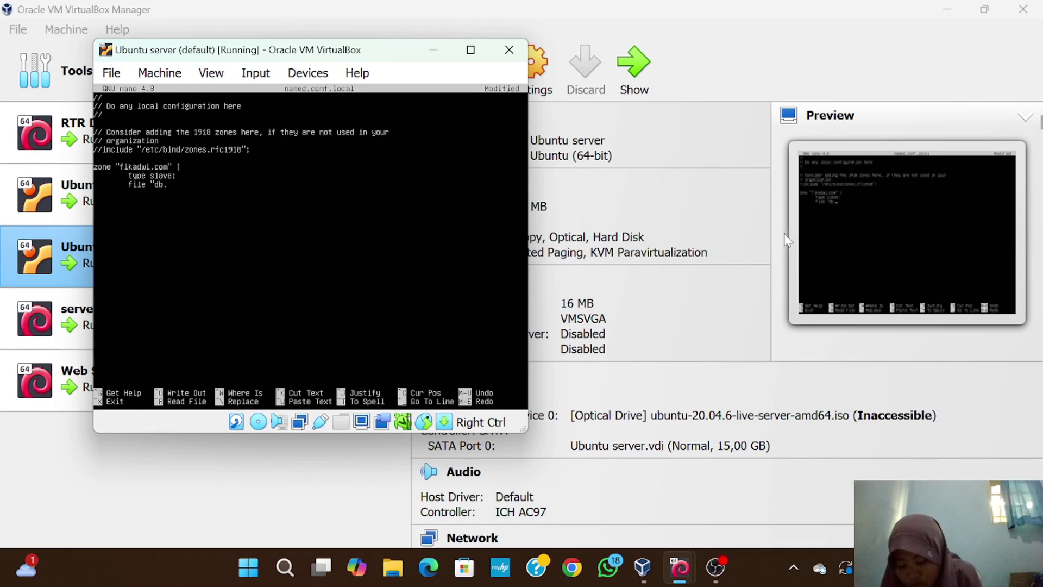
pyautogui.write('fikaduikadwi')
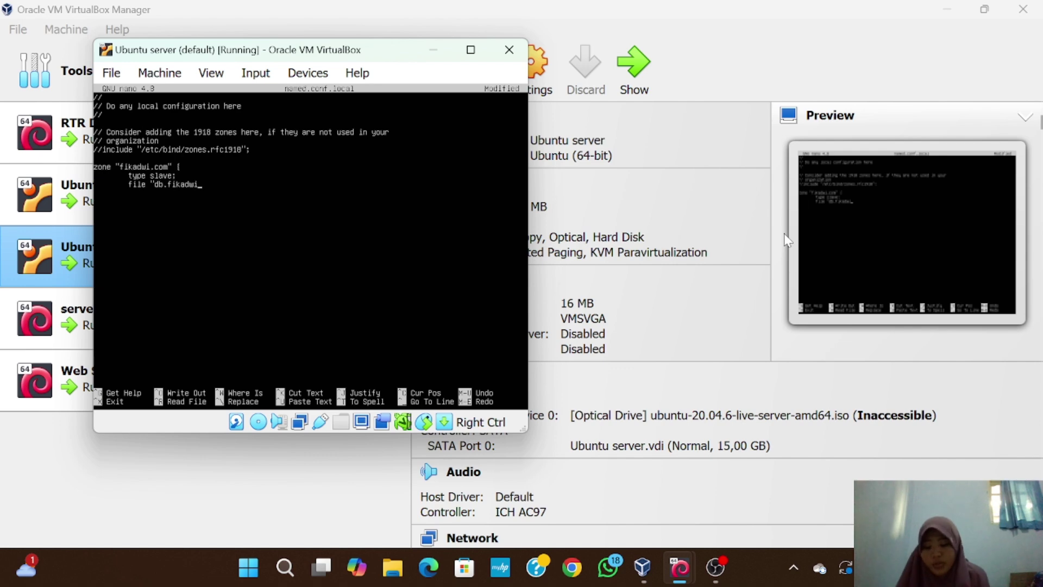
pyautogui.write('"')
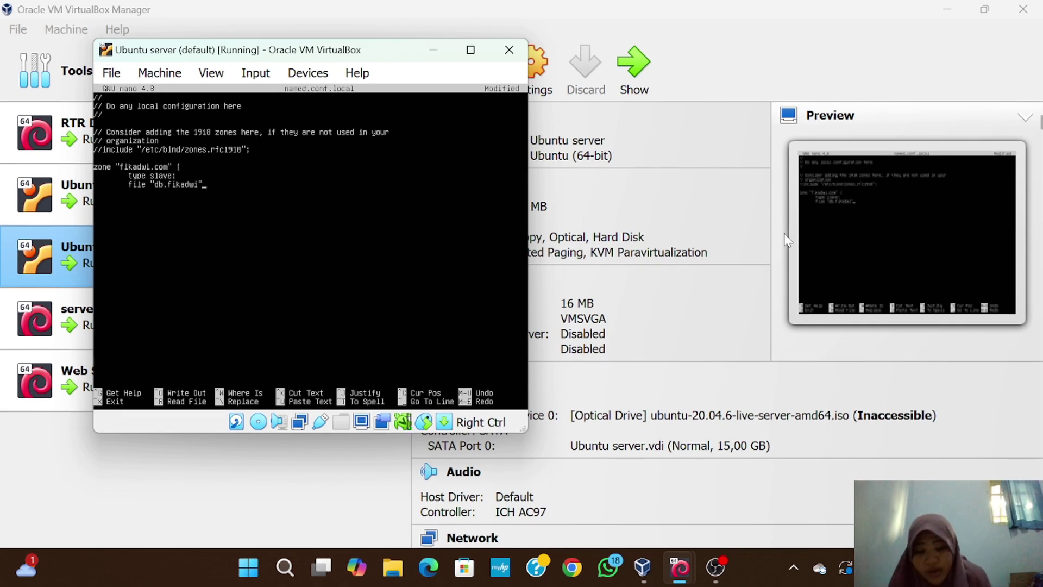
pyautogui.write(';')
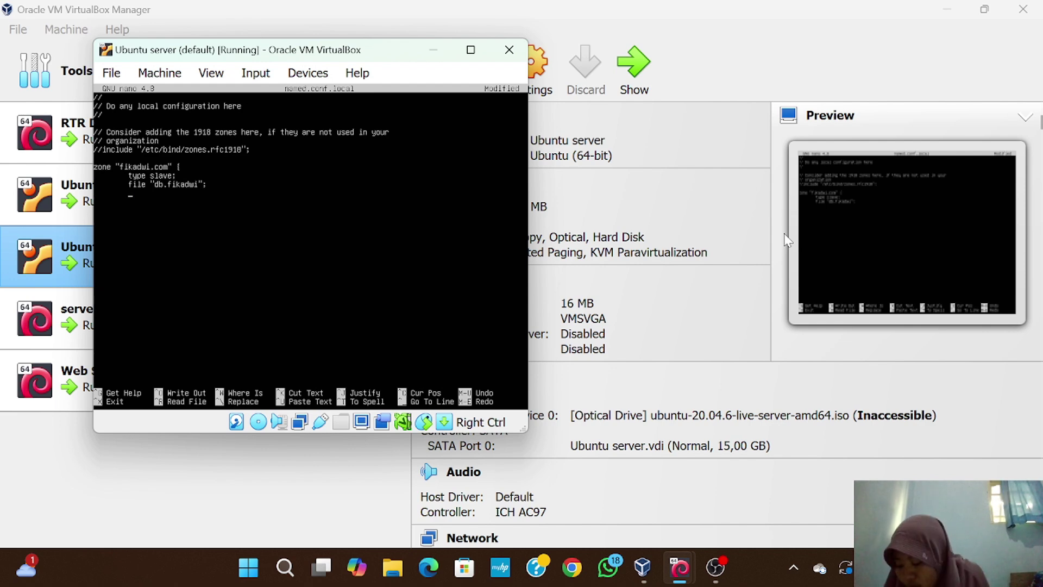
# Add masters { 10.10.10.2; }; to the fikadwi.com zone and close the block with };
pyautogui.write('masters')
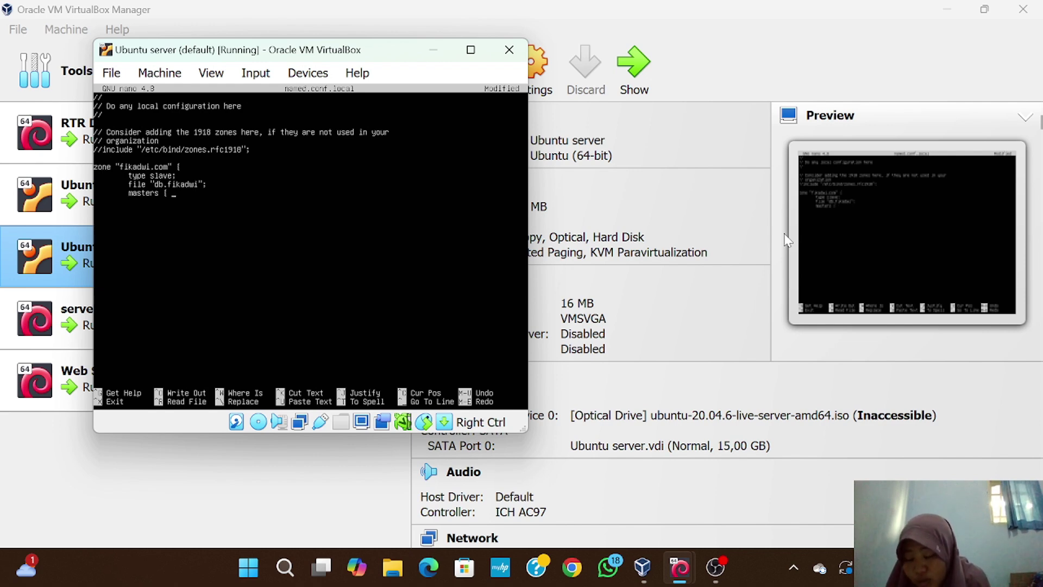
pyautogui.write('{ 10.10.10.2')
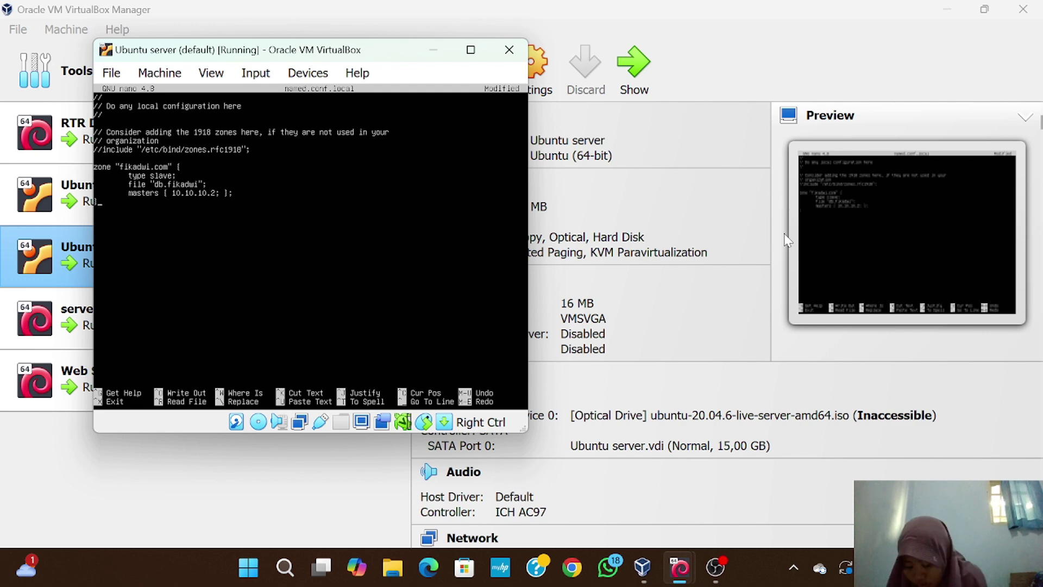
pyautogui.write('};')
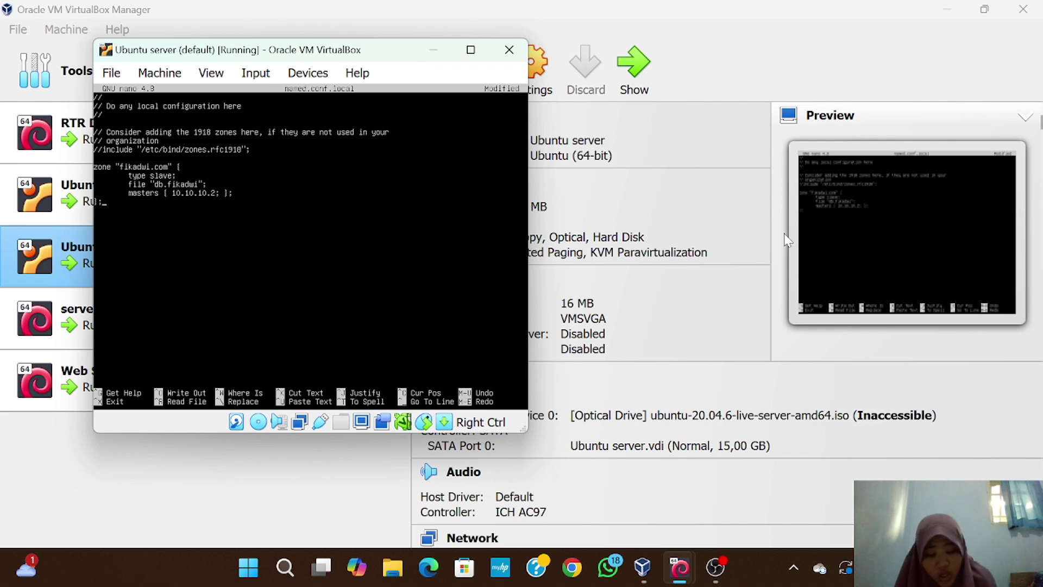
# Begin a second zone block for "10.10.10.in-addr.arpa" below the fikadwi.com zone, separated by a blank line
pyautogui.press('Return')
pyautogui.press('Return')
pyautogui.write('zone')
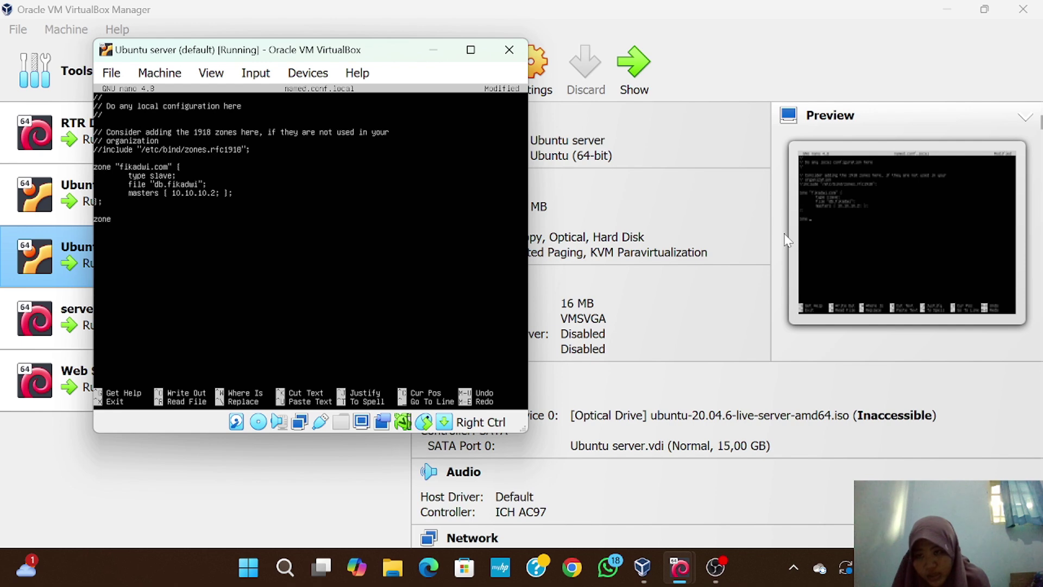
pyautogui.write(' "')
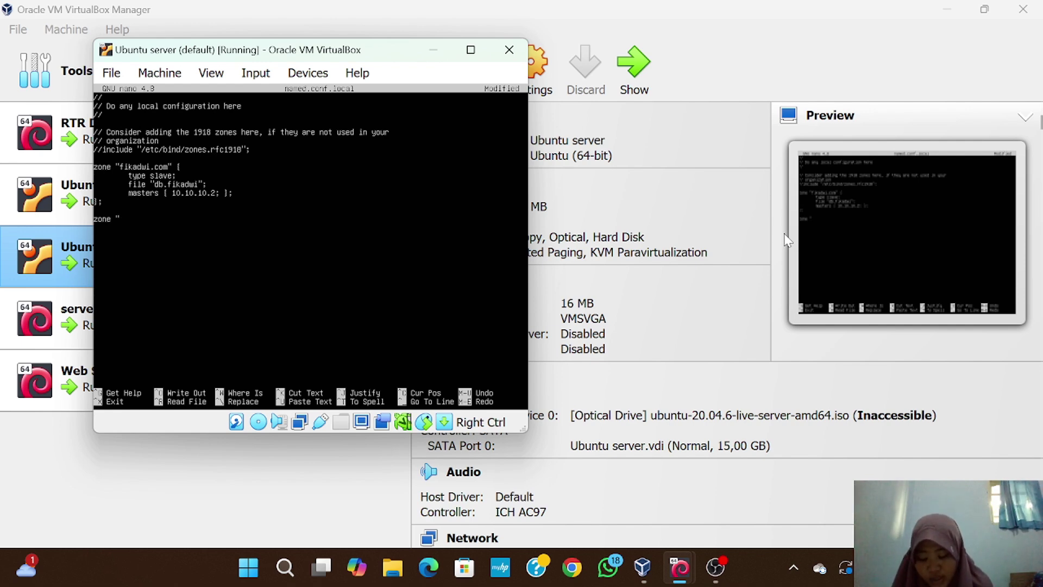
pyautogui.write('10.10.')
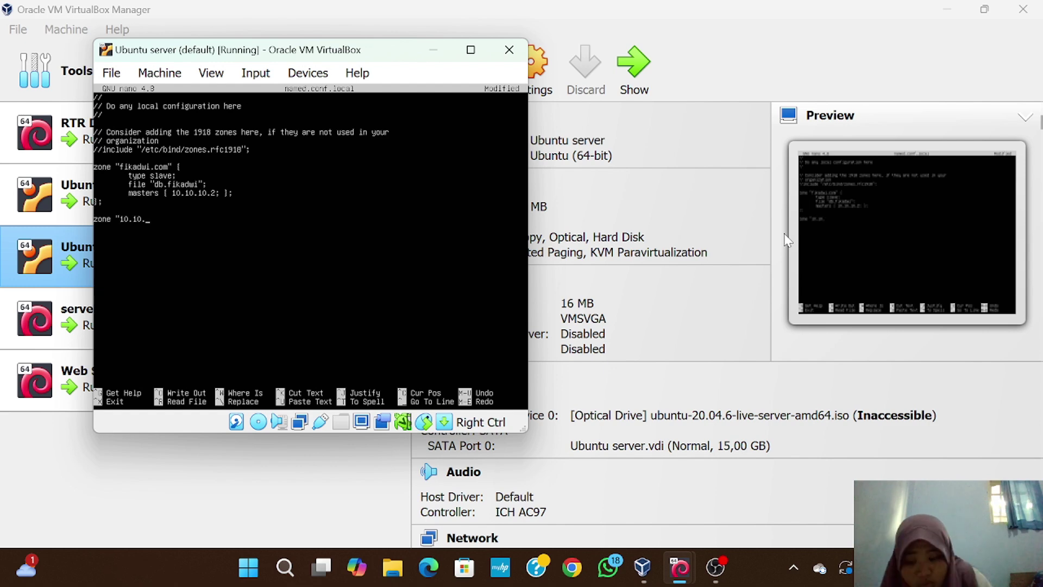
pyautogui.write('10.in-addr.arpa" {')
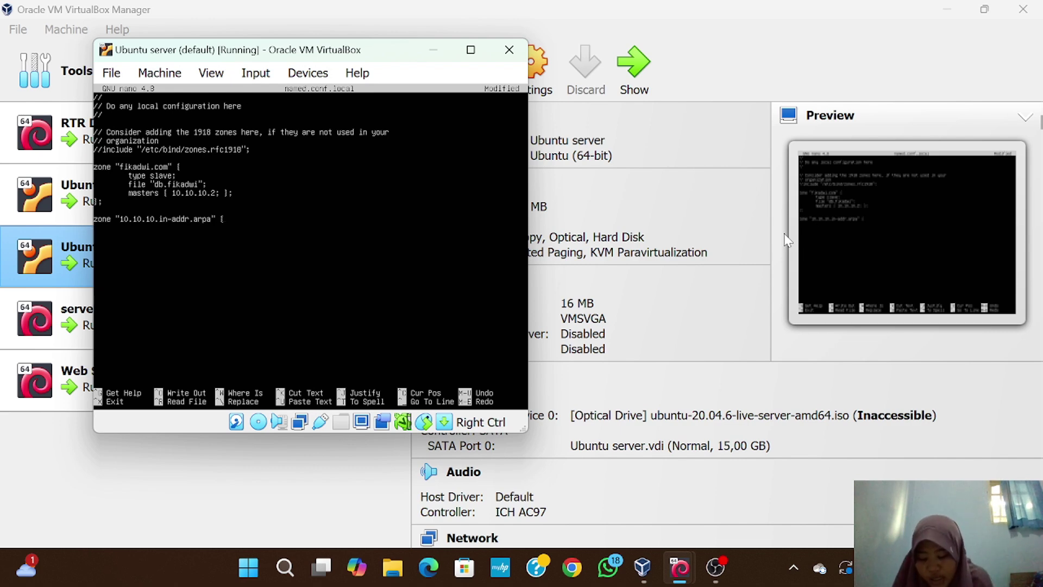
# Enter type slave; and file "db.10"; inside the 10.10.10.in-addr.arpa zone block
pyautogui.write('type slave')
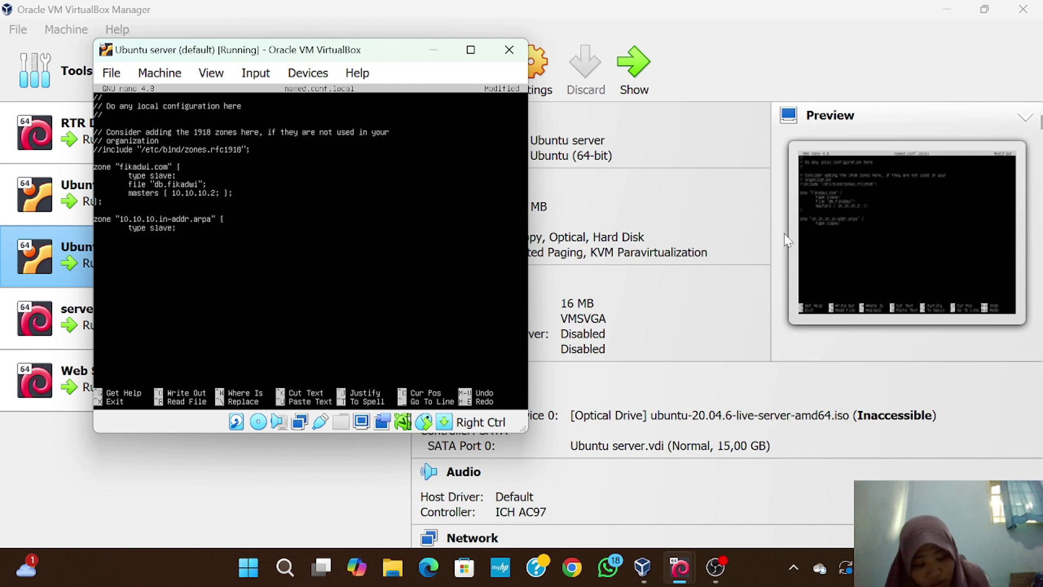
pyautogui.write('; ')
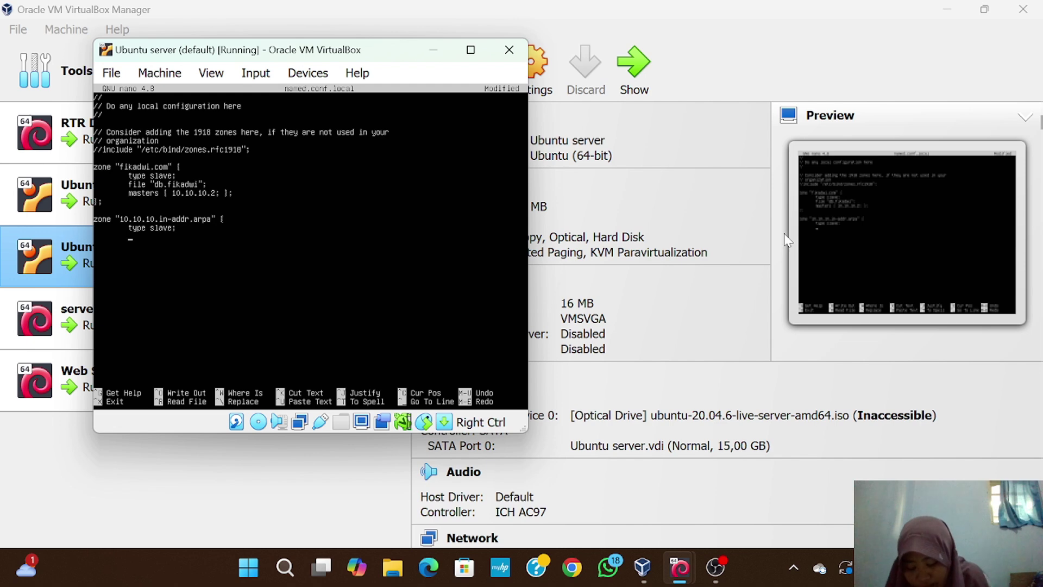
pyautogui.write('file')
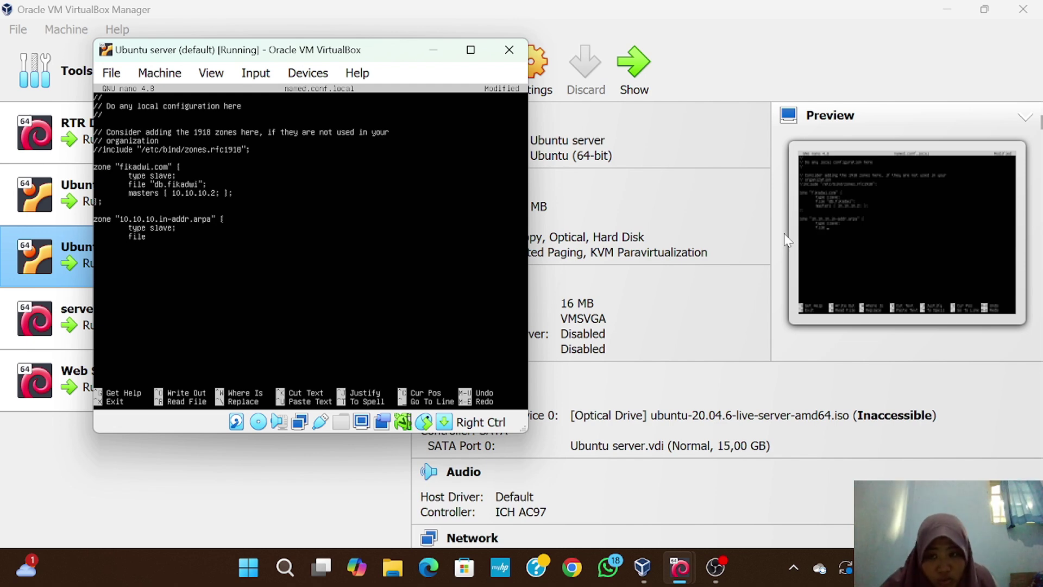
pyautogui.write(' "db.10"')
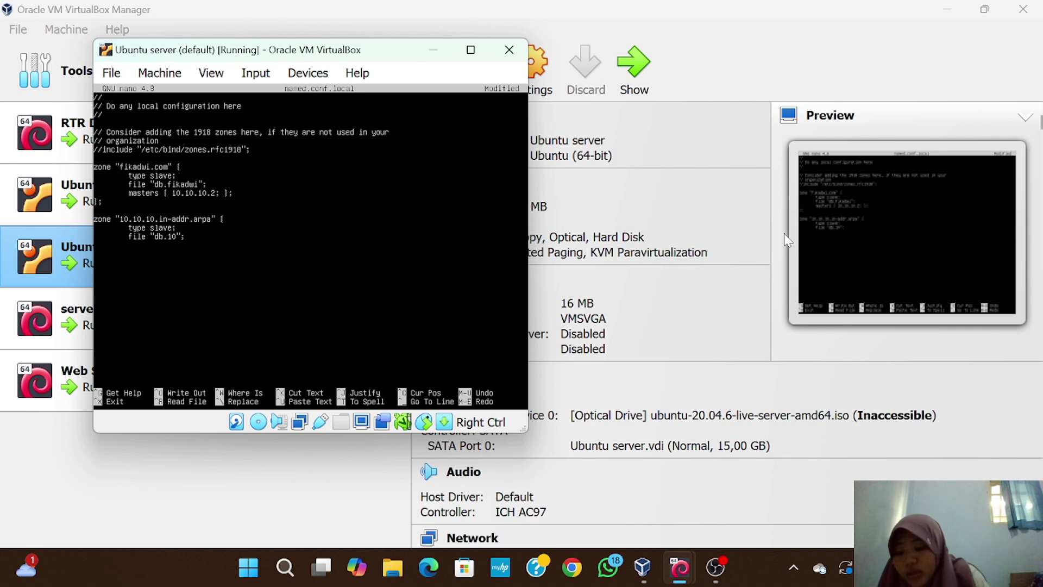
pyautogui.write(';')
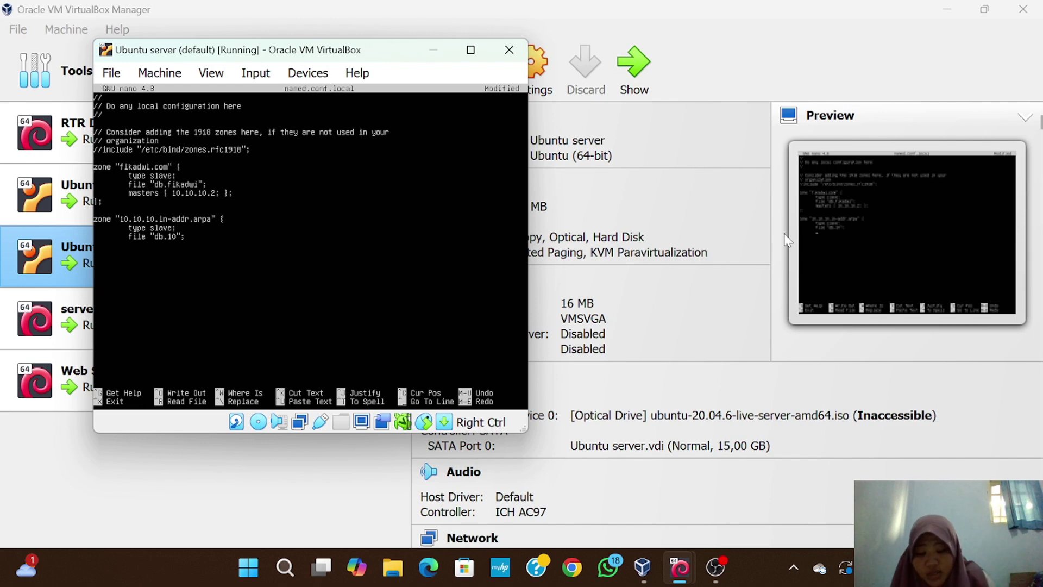
# Add masters { 10.10.10.2; }; to the reverse zone and close its block with };
pyautogui.press('Return')
pyautogui.press('Tab')
pyautogui.write('masters')
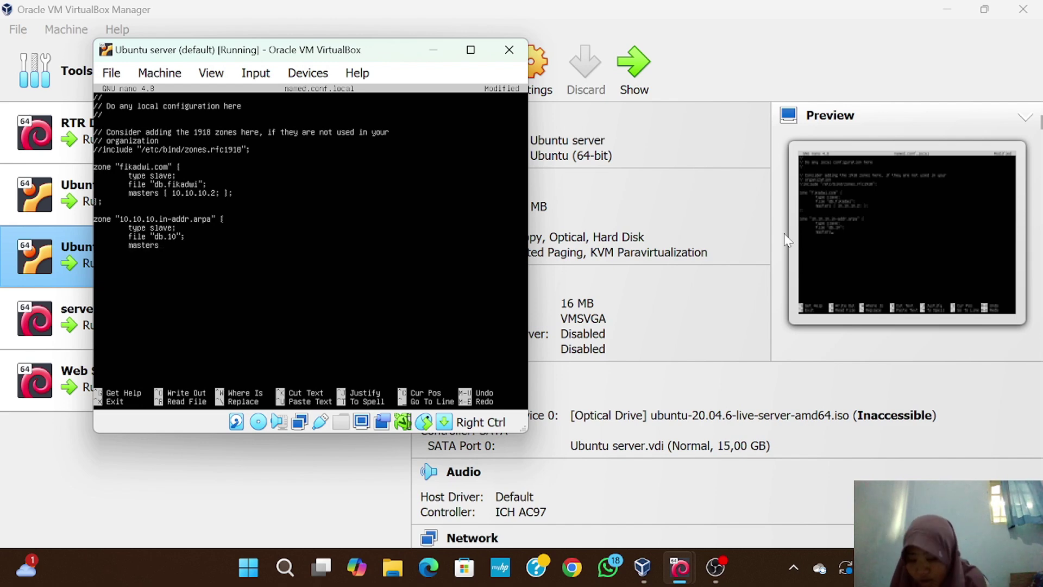
pyautogui.write(' {')
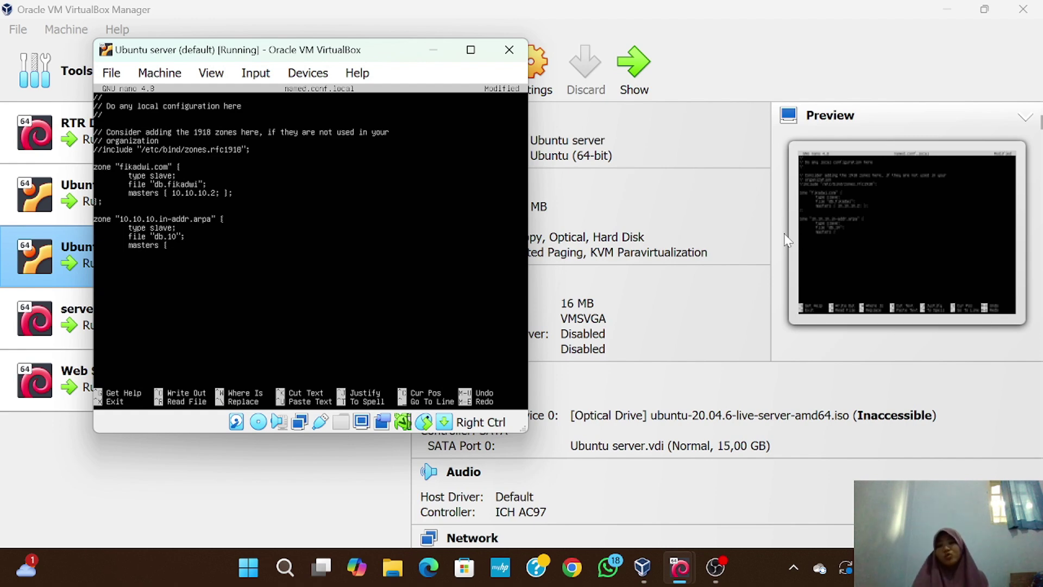
pyautogui.write(' 10.10.10.2')
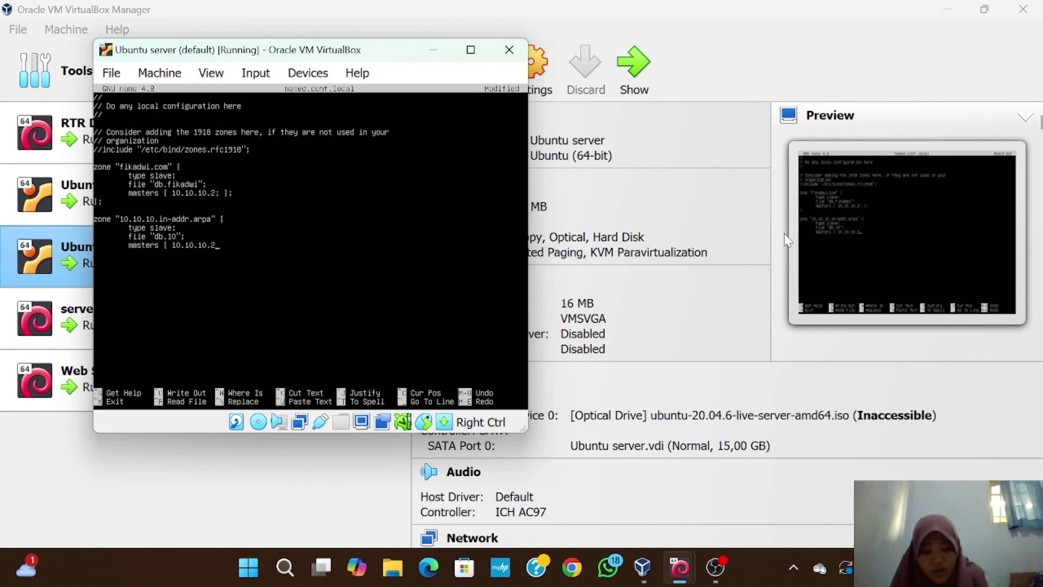
pyautogui.write(';')
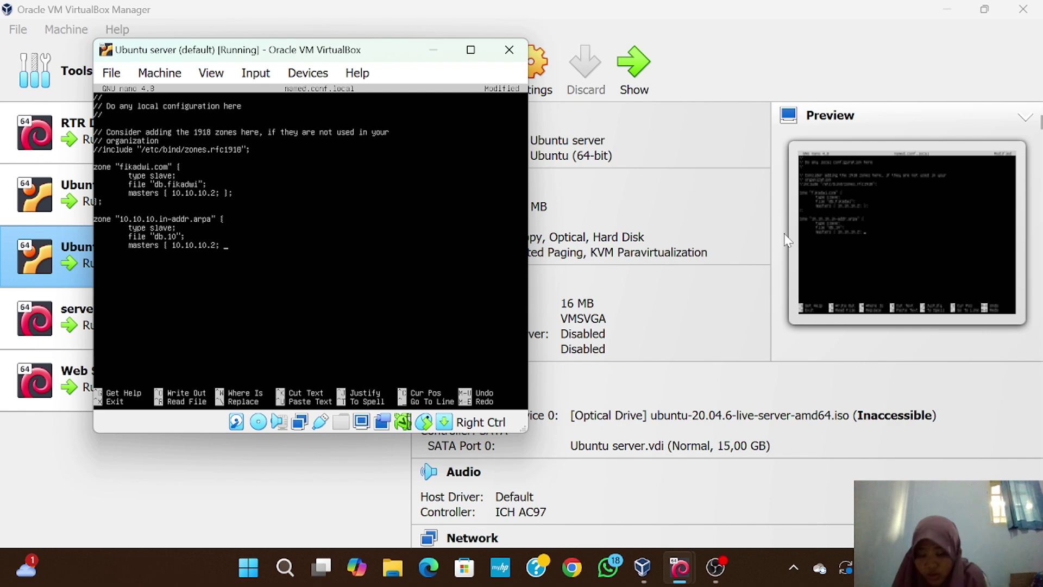
pyautogui.write('};')
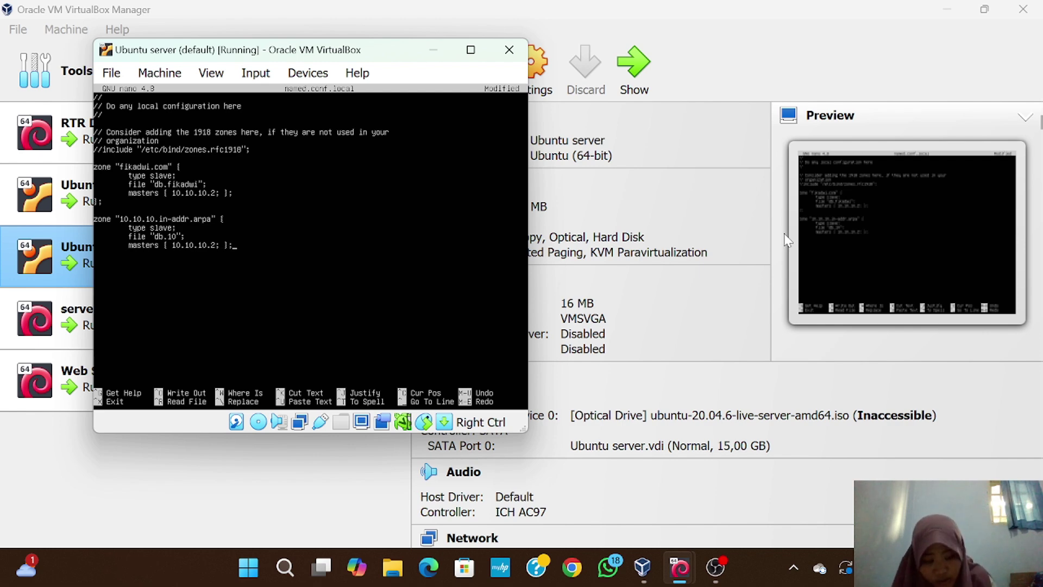
pyautogui.press('Return')
pyautogui.write('}')
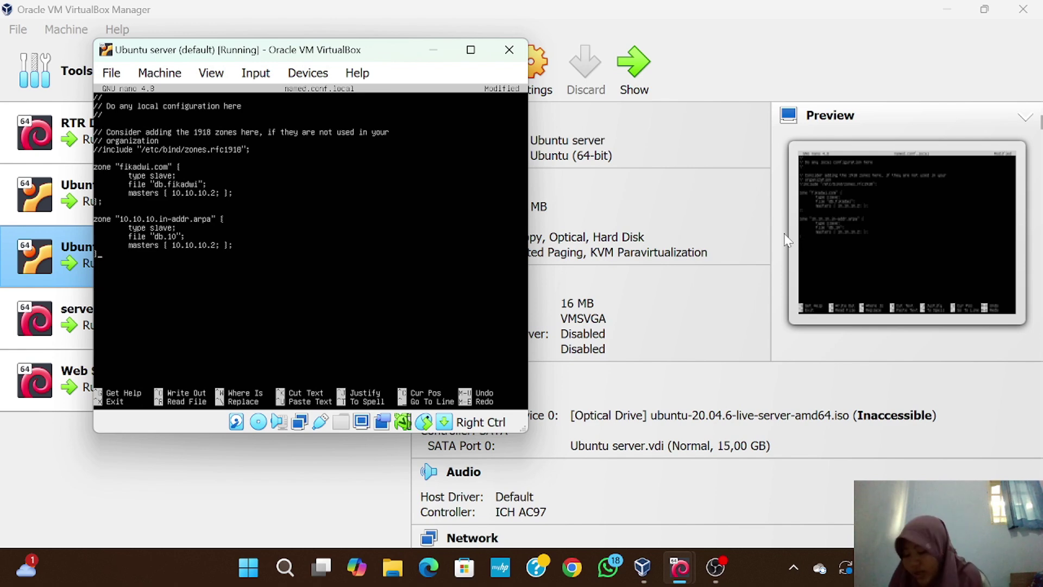
pyautogui.write(';')
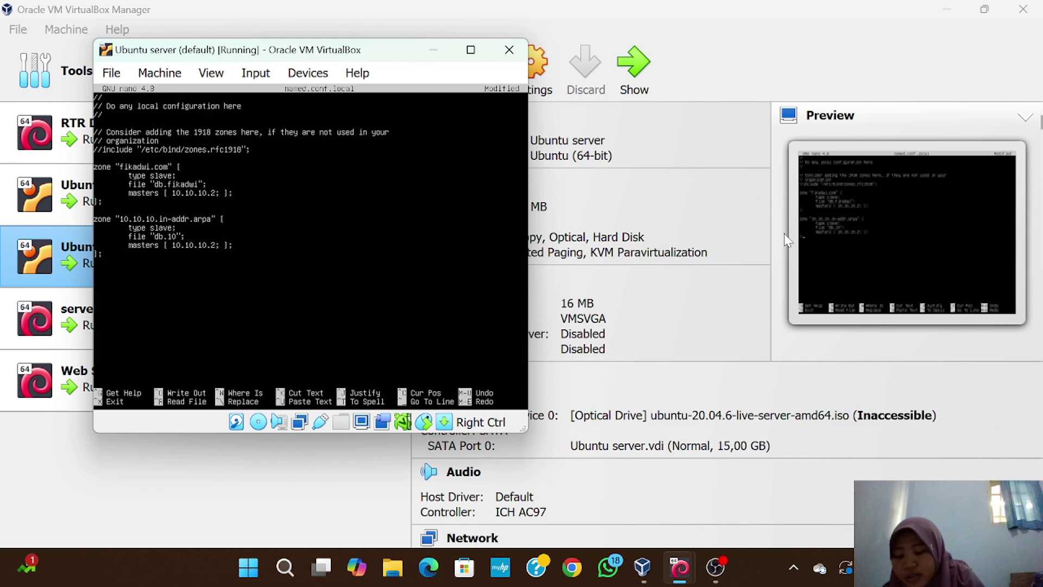
# Save named.conf.local, exit nano, and check the BIND configuration with named-checkconf
pyautogui.hotkey('ctrl', 'x')
pyautogui.press('y')
pyautogui.press('Return')
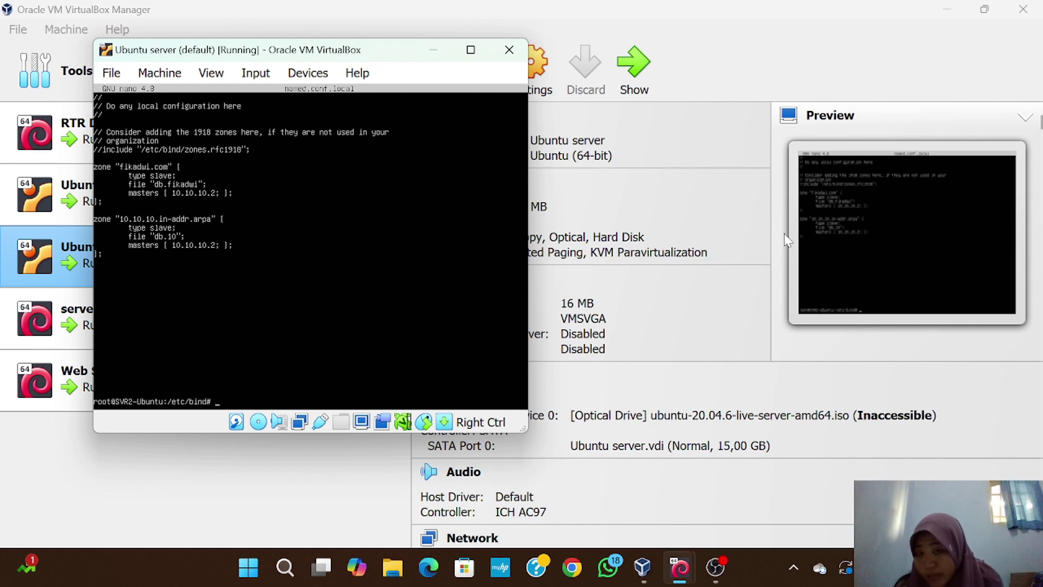
pyautogui.write('named-checkconf')
pyautogui.press('Return')
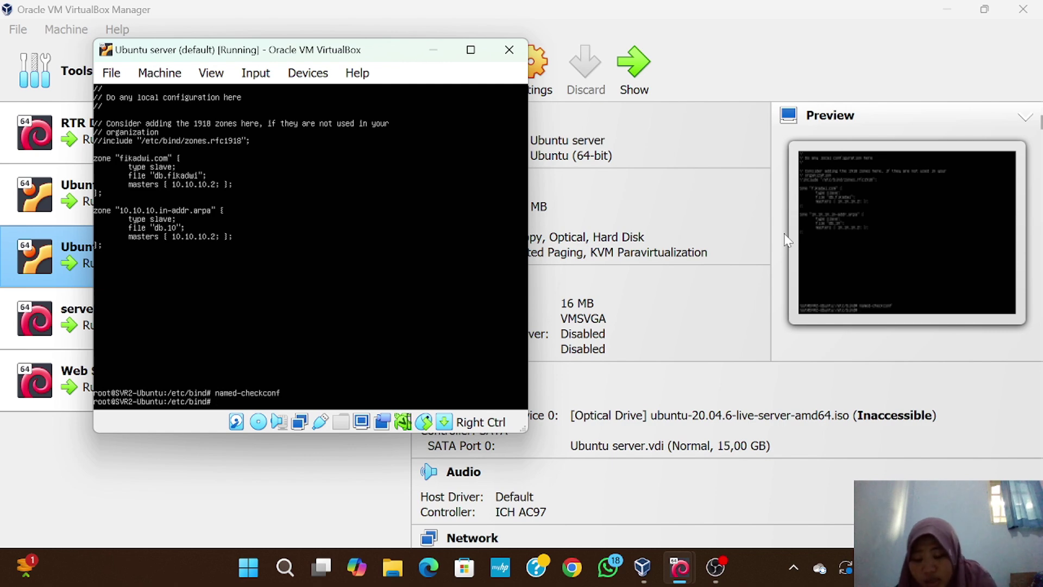
# Leave the root shell and list the contents of /var/cache/bind
pyautogui.write('exit')
pyautogui.press('Return')
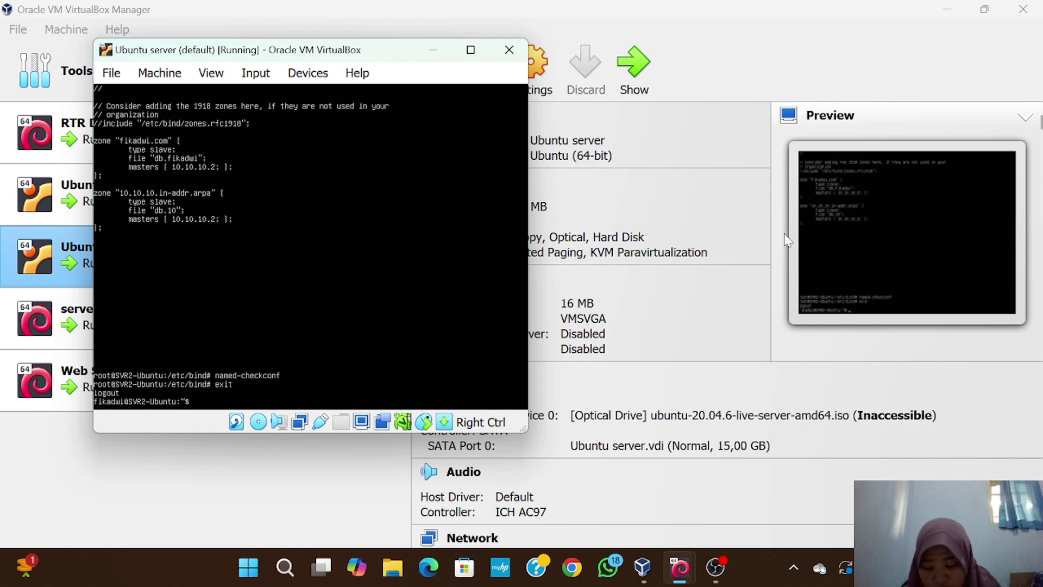
pyautogui.write('ls /var/cache/bind')
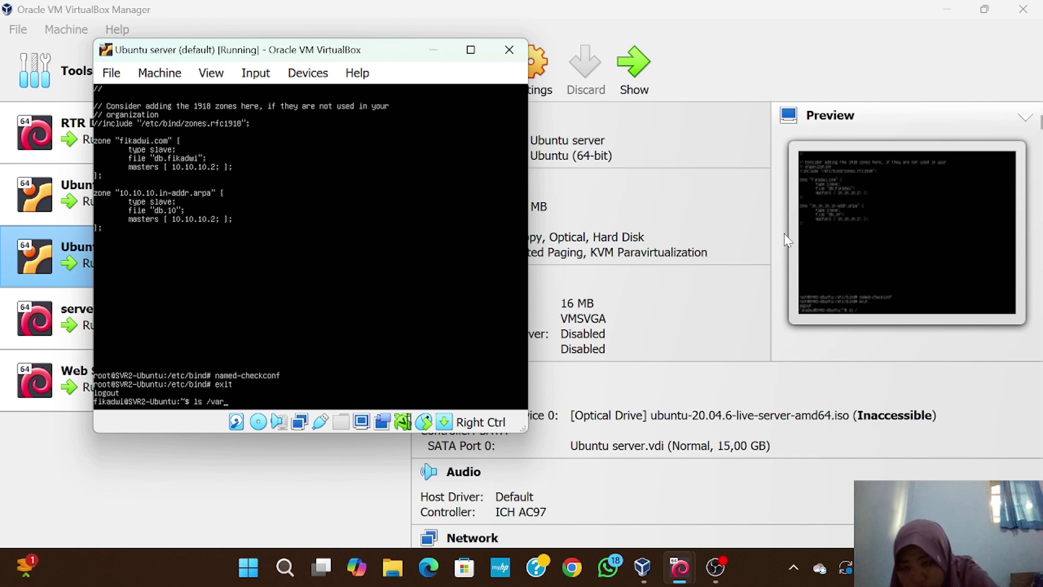
pyautogui.press('Return')
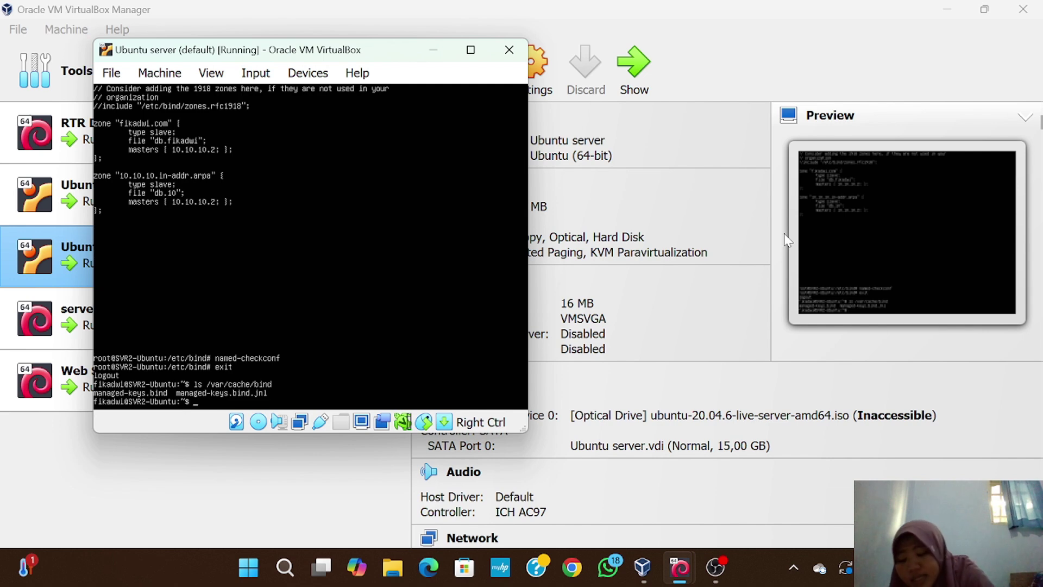
# Try to restart the service with systemctl restart bin9, submitting the account password prompt
pyautogui.write('systemctl restart bin9')
pyautogui.press('Return')
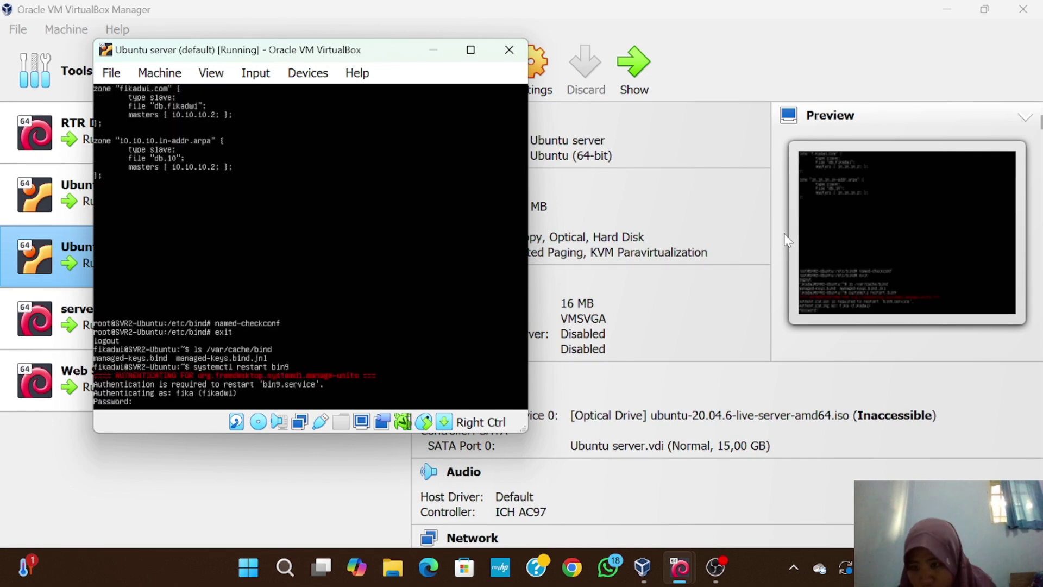
pyautogui.press('Return')
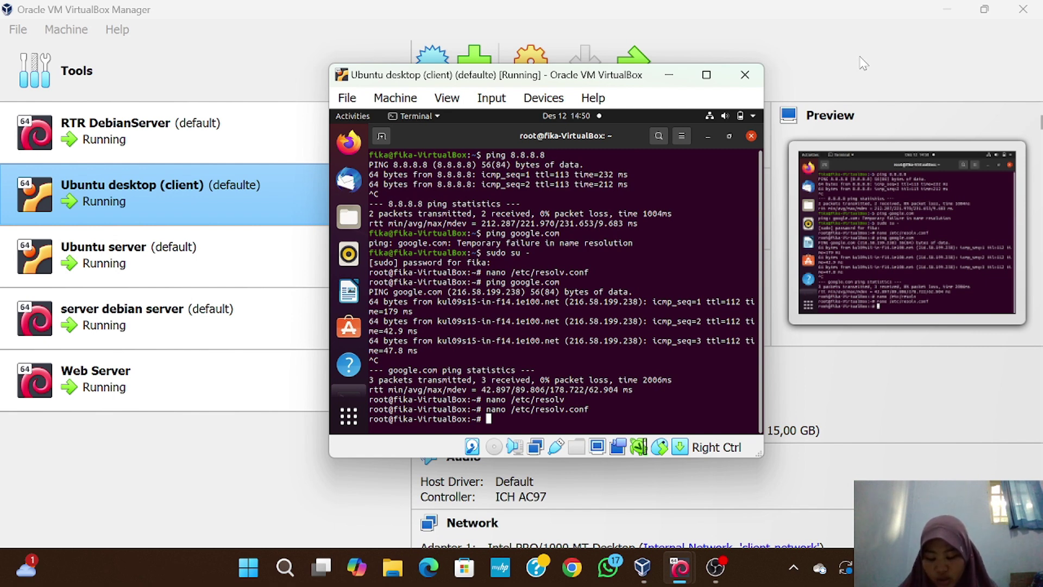
# On the Ubuntu desktop client, open /etc/resolv.conf in nano and insert an empty line below nameserver 10.10.10.2
pyautogui.press('Up')
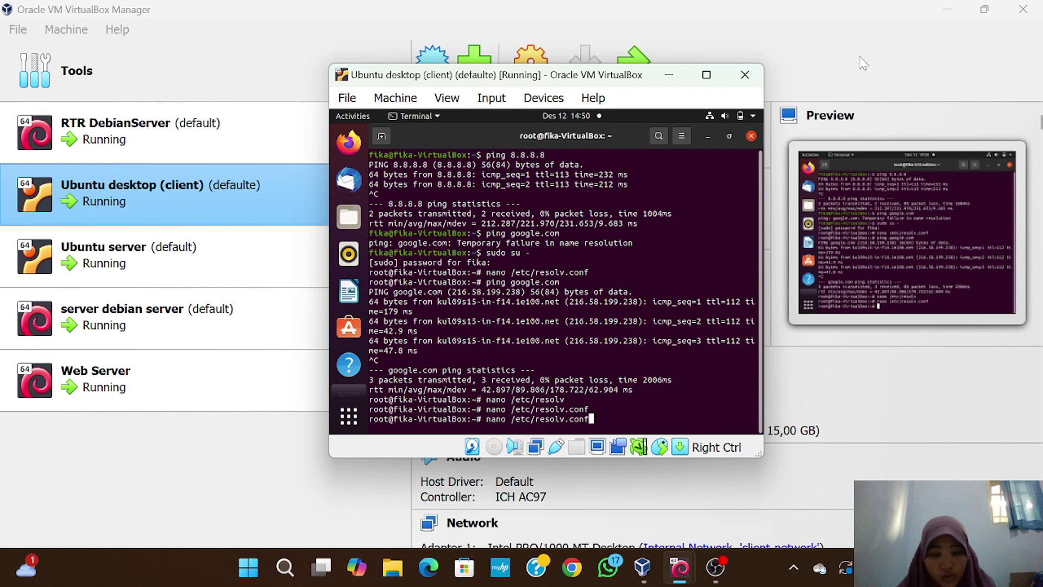
pyautogui.press('Return')
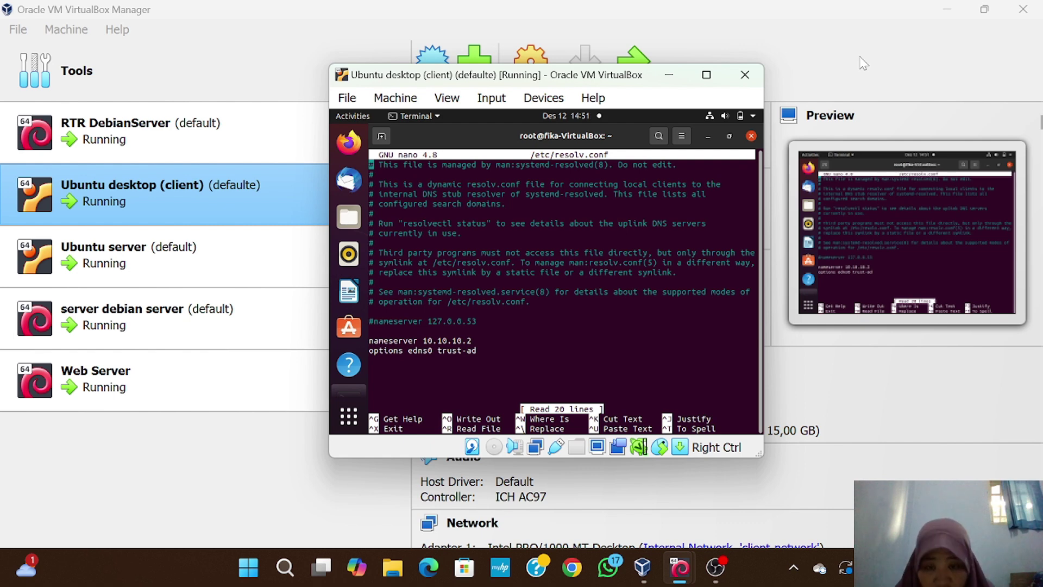
pyautogui.press('Down')
pyautogui.press('Down')
pyautogui.press('Down')
pyautogui.press('Down')
pyautogui.press('Down')
pyautogui.press('Down')
pyautogui.press('Down')
pyautogui.press('Down')
pyautogui.press('Down')
pyautogui.press('Down')
pyautogui.press('Down')
pyautogui.press('Down')
pyautogui.press('Down')
pyautogui.press('Down')
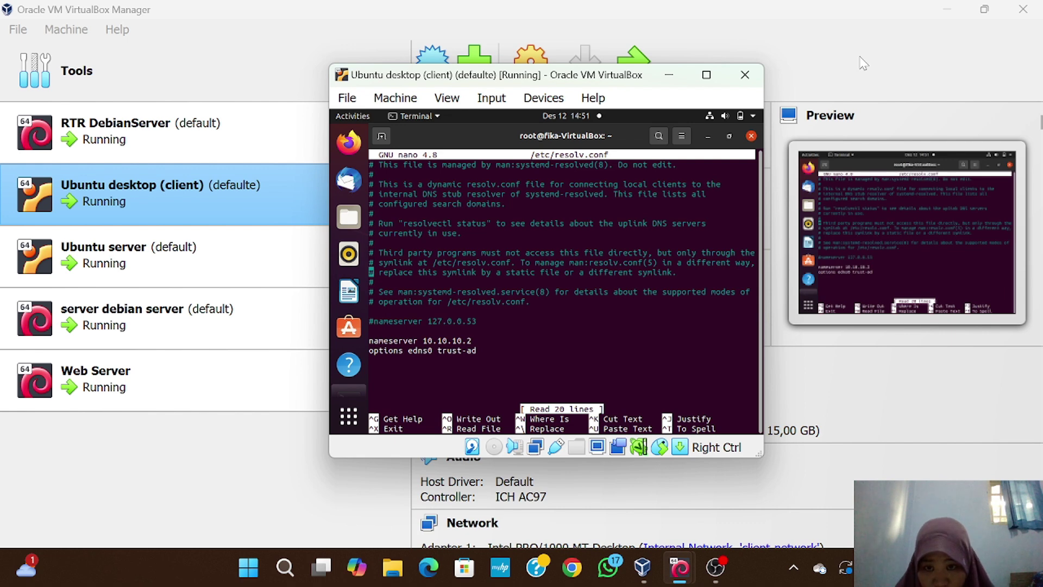
pyautogui.press('Down')
pyautogui.press('Down')
pyautogui.press('Down')
pyautogui.press('Down')
pyautogui.press('Down')
pyautogui.press('Return')
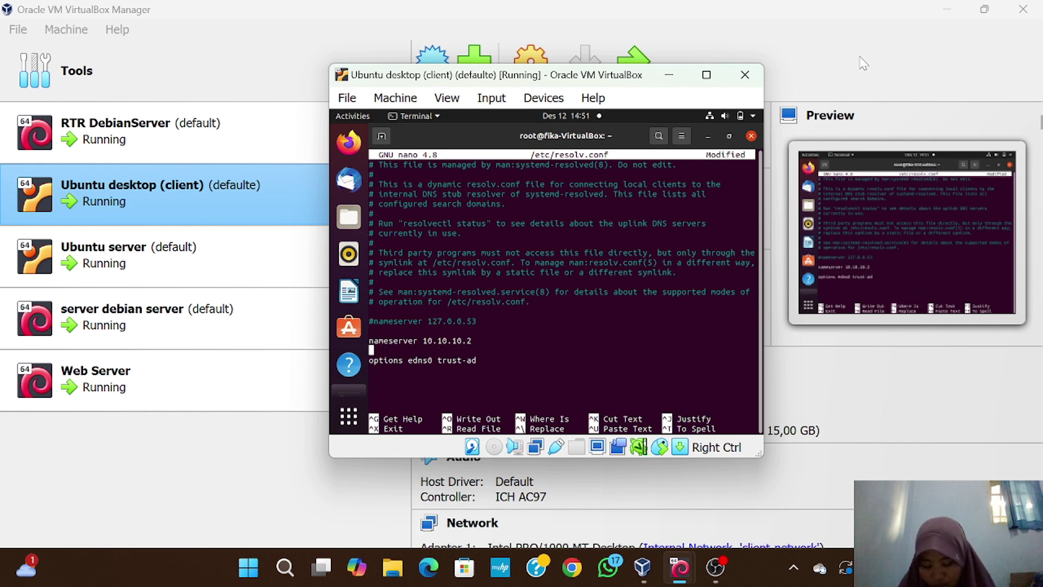
# Enter nameserver 10.10.10.3 on the empty line of /etc/resolv.conf, save the file and exit nano
pyautogui.write('names')
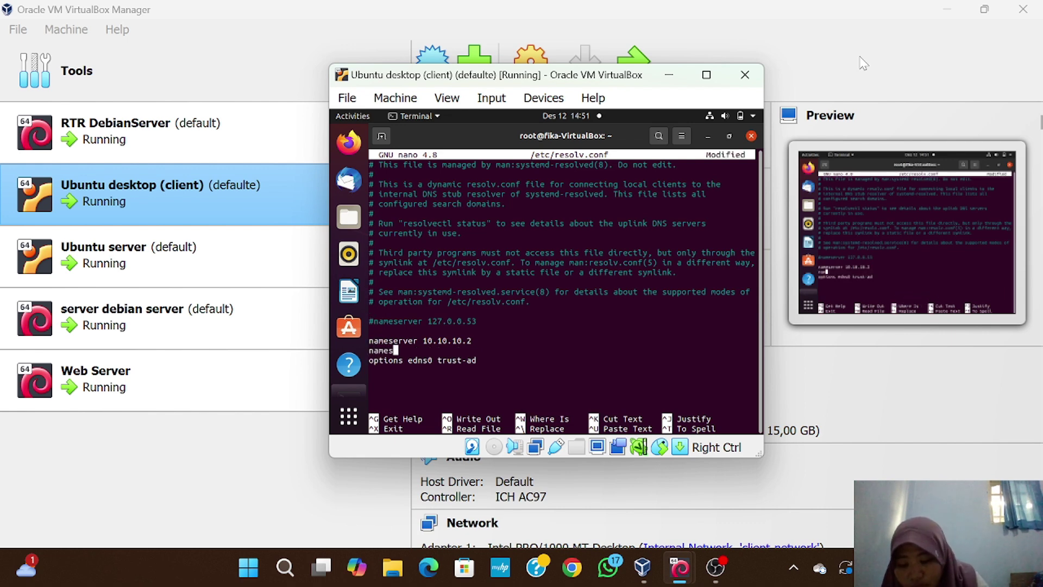
pyautogui.write('erver 1')
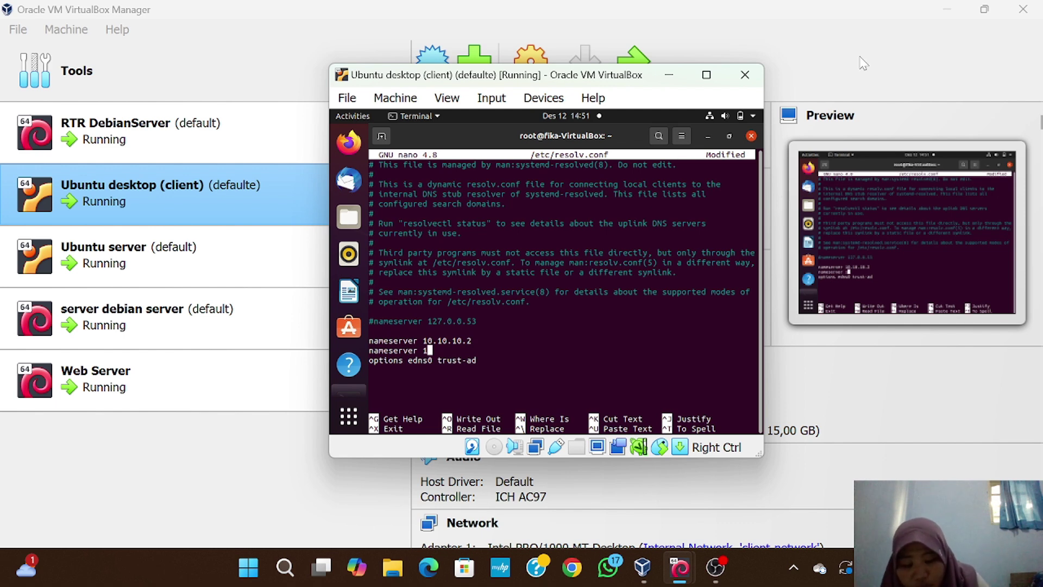
pyautogui.write('0.10.1')
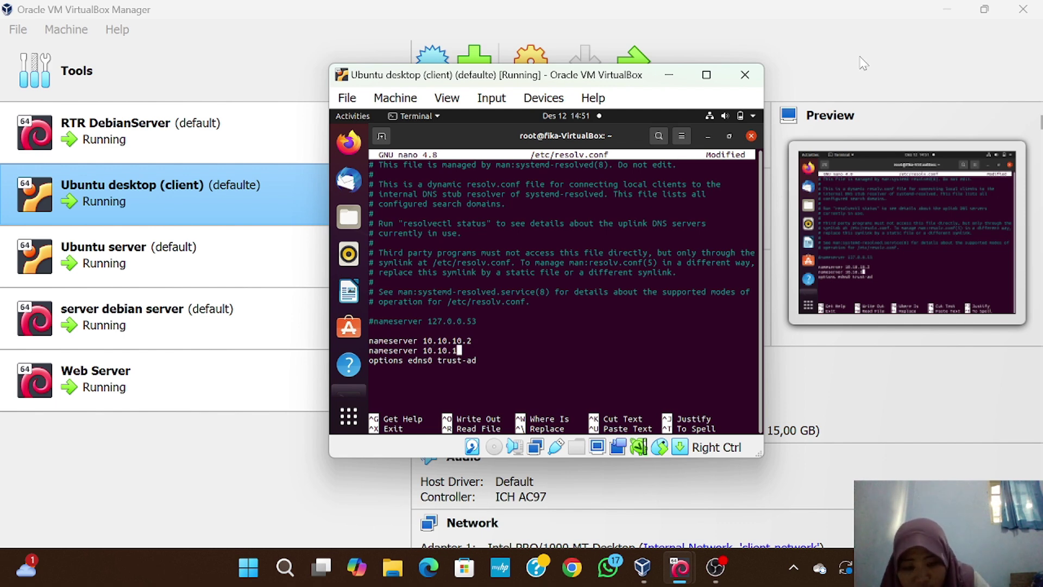
pyautogui.write('0.3')
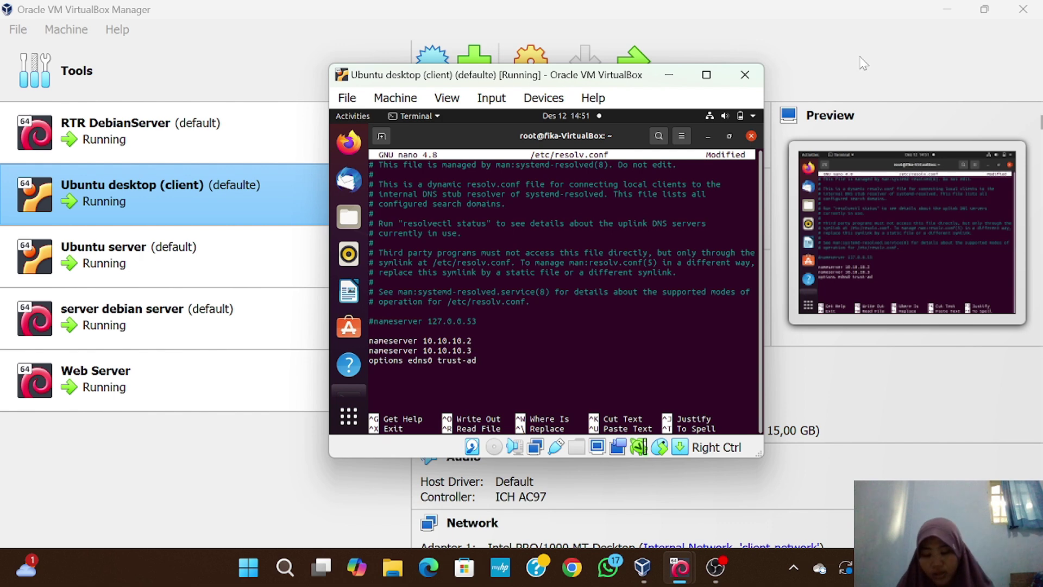
pyautogui.hotkey('ctrl', 'x')
pyautogui.press('y')
pyautogui.press('Return')
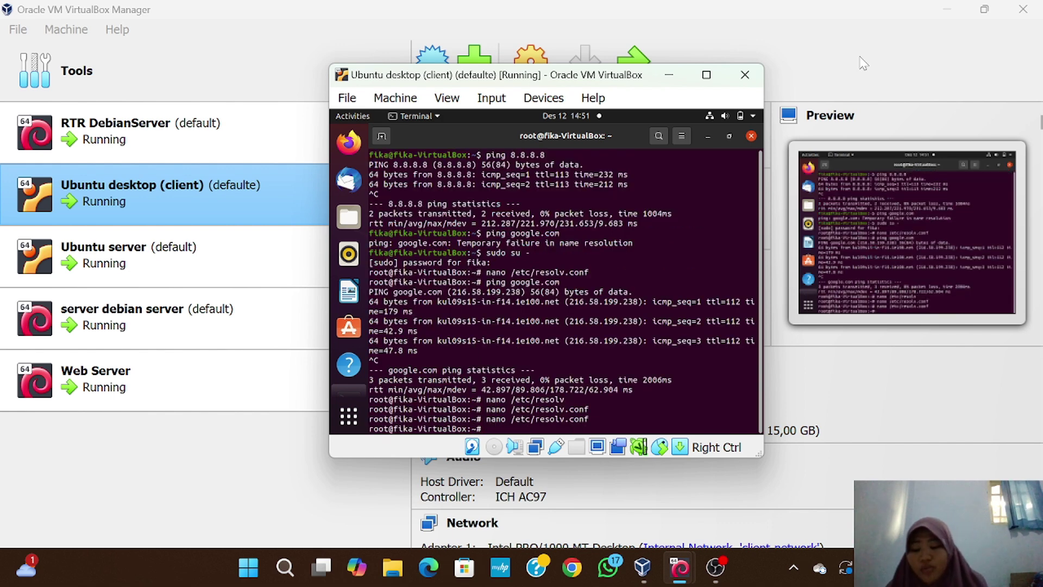
# Query the DNS records of fikadwi.com with dig on the Ubuntu desktop client
pyautogui.write('dig fik')
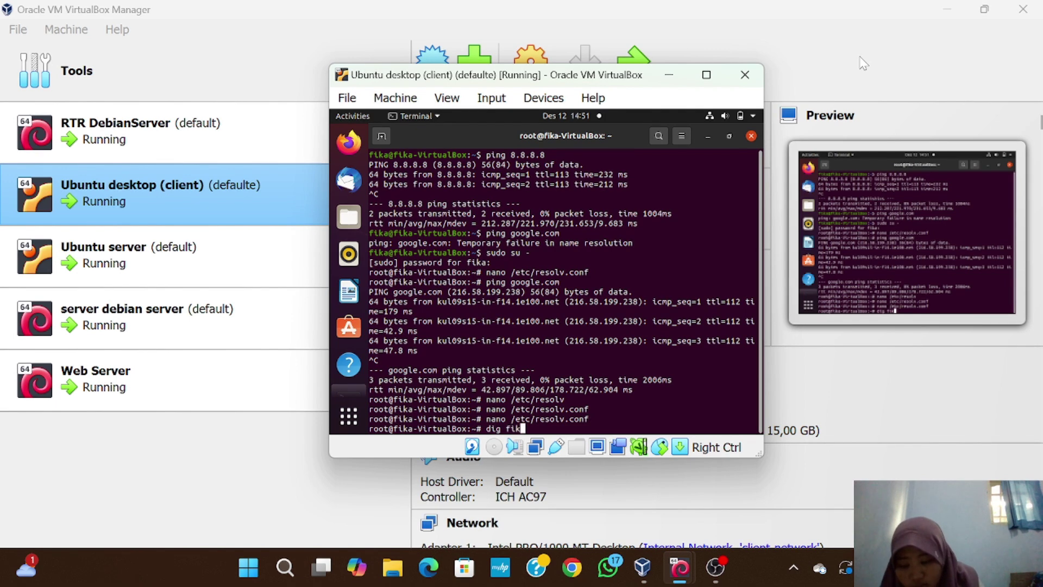
pyautogui.write('adwi.com')
pyautogui.press('Return')
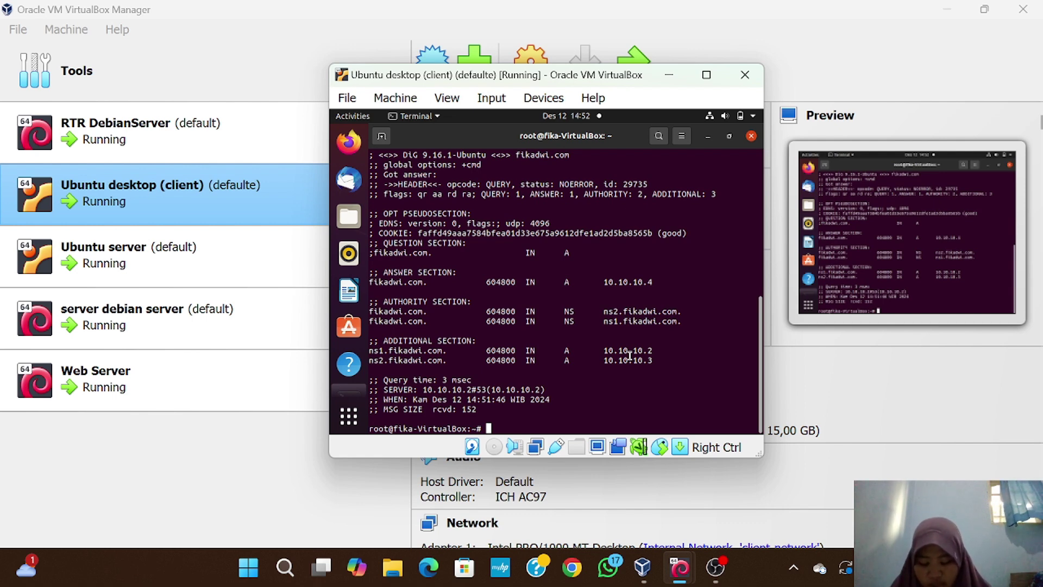
# Close the server debian server virtual machine with its state saved, and repeat dig fikadwi.com on the Ubuntu client
pyautogui.moveTo(683, 581)
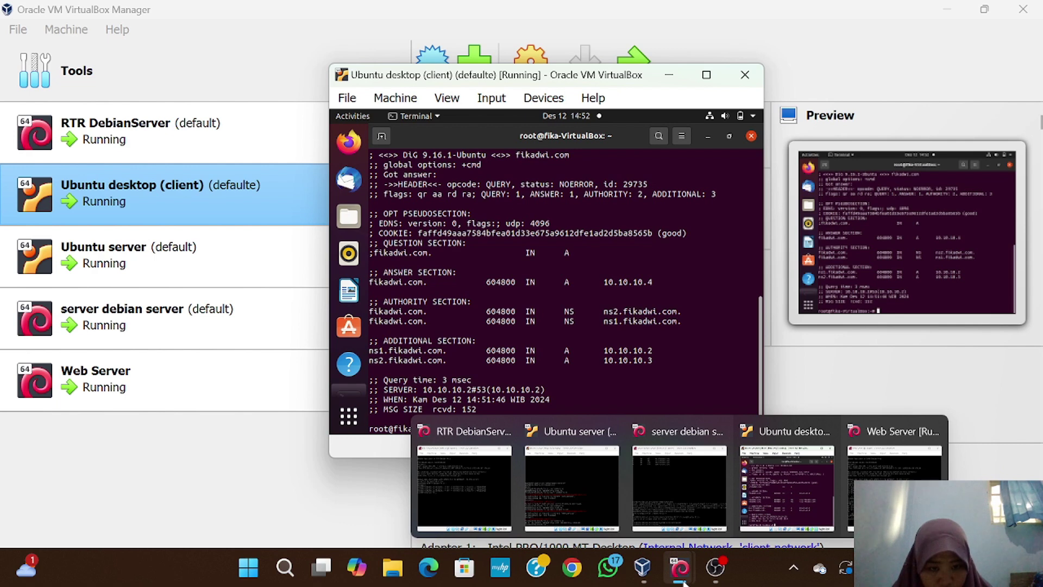
pyautogui.click(679, 484)
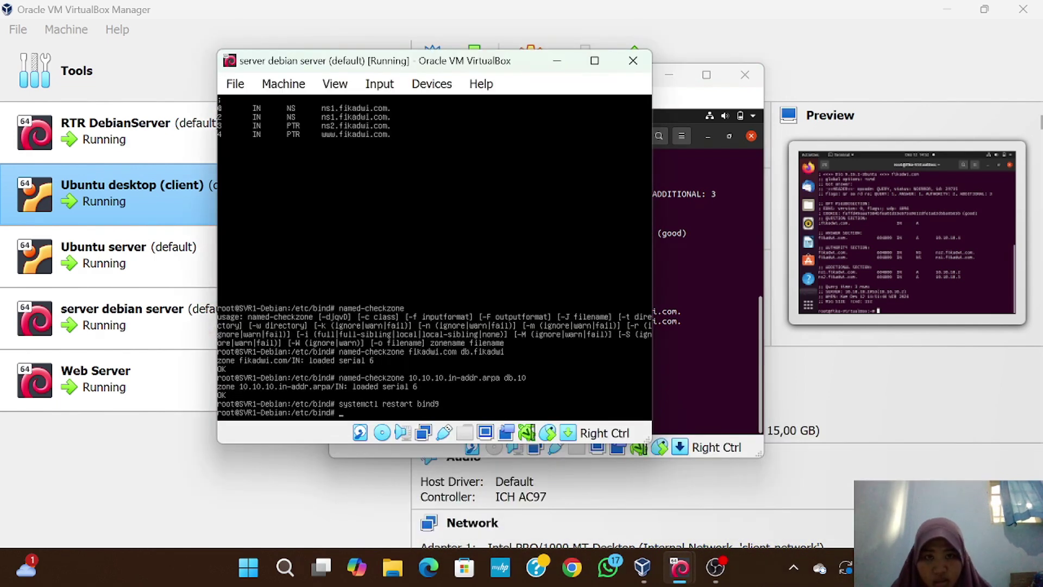
pyautogui.click(633, 60)
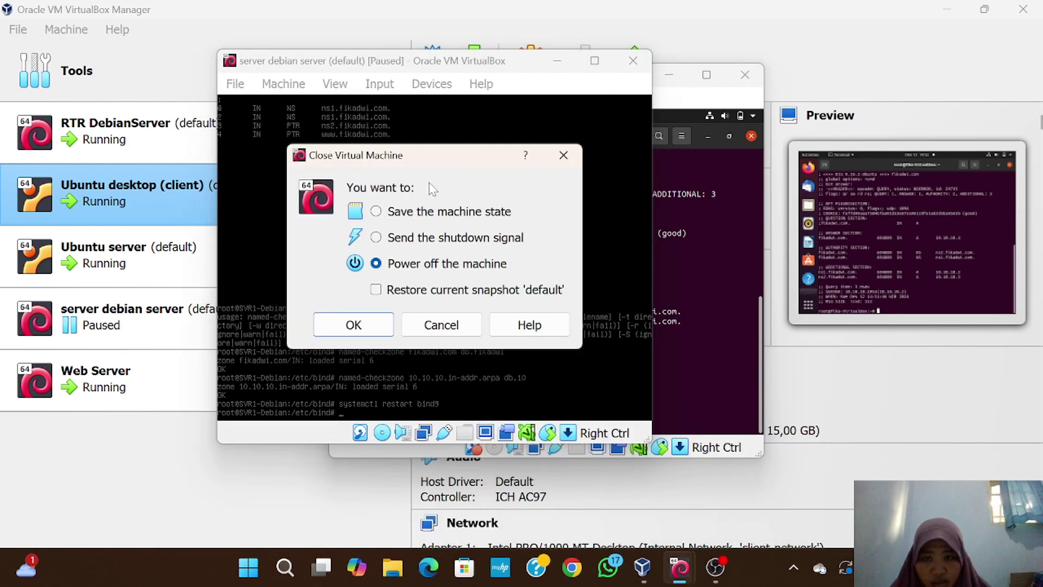
pyautogui.click(376, 211)
pyautogui.click(353, 325)
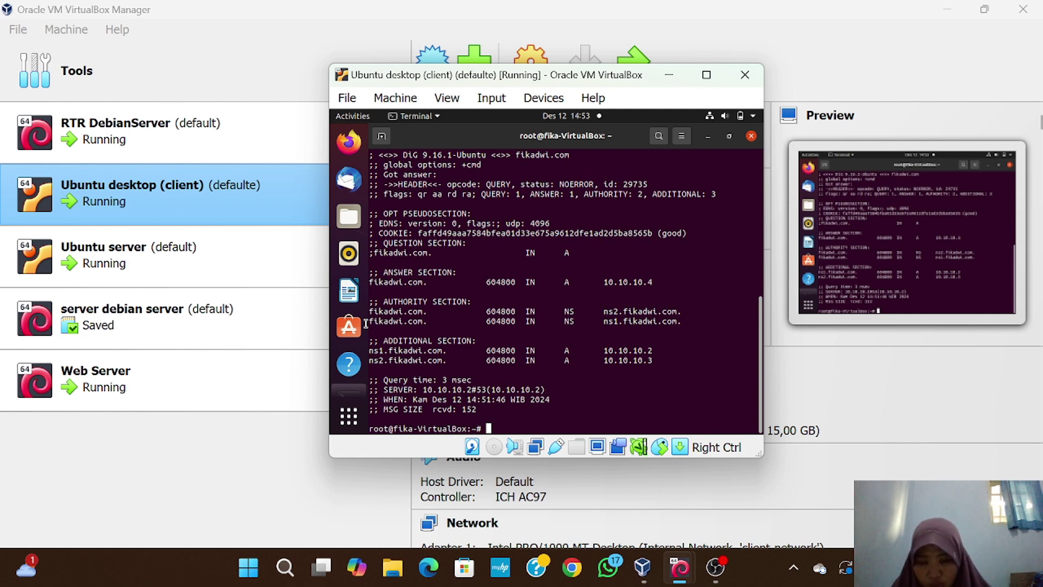
pyautogui.press('Up')
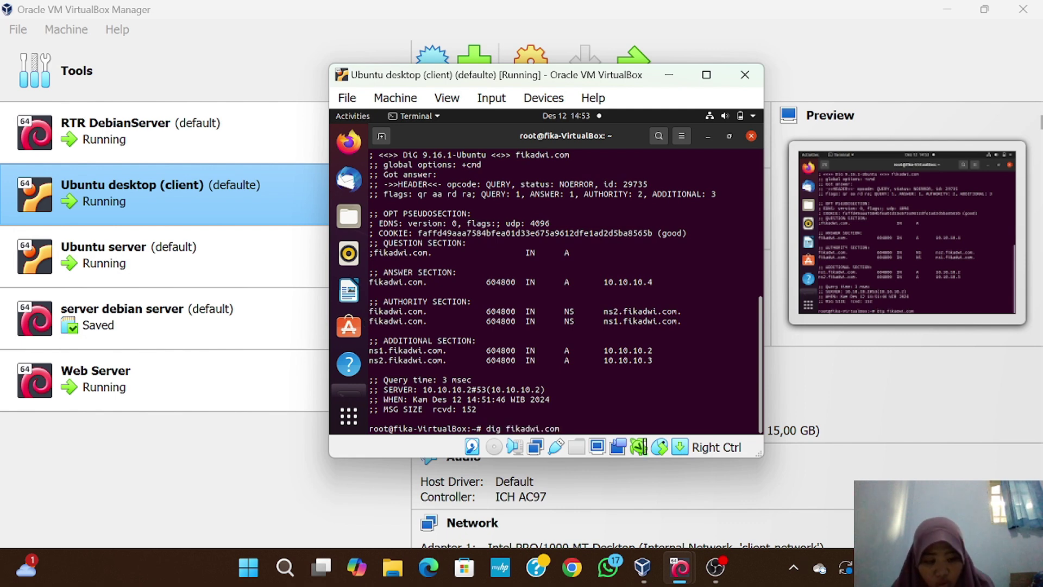
pyautogui.press('Return')
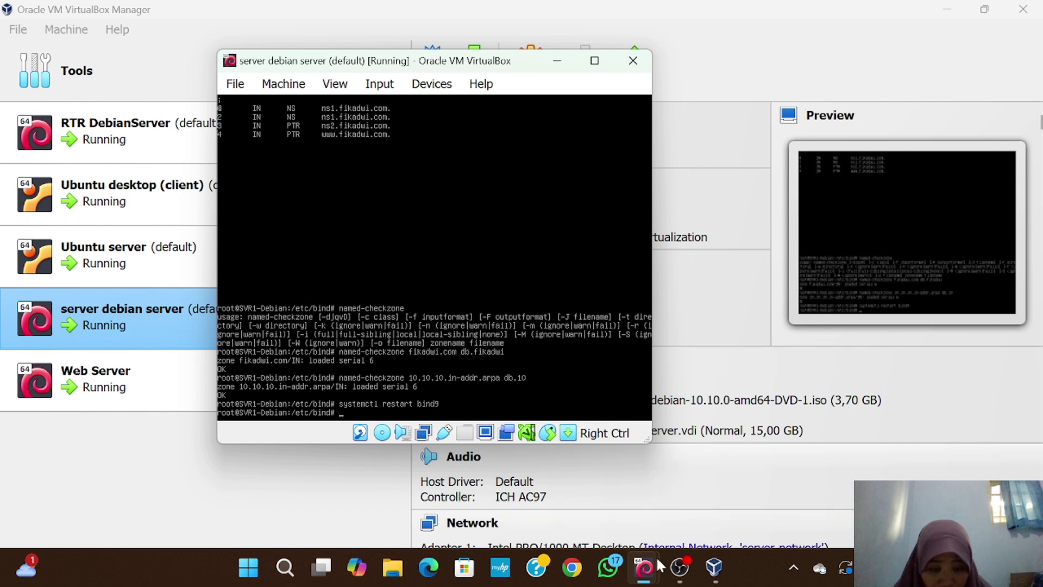
# Run dig fikadwi.com on the Ubuntu client again with the Debian server back in operation
pyautogui.click(666, 498)
pyautogui.press('Up')
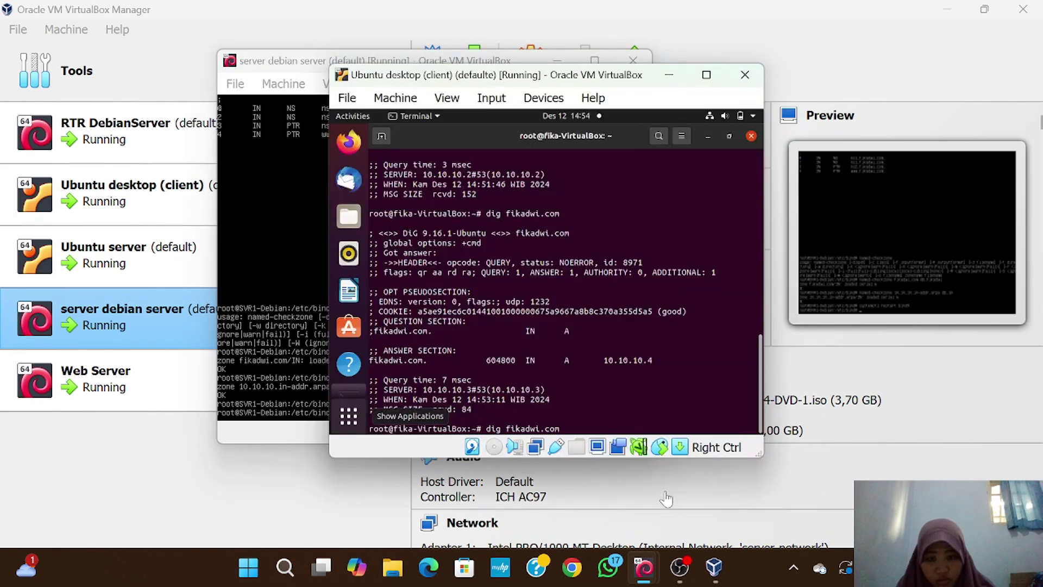
pyautogui.press('Return')
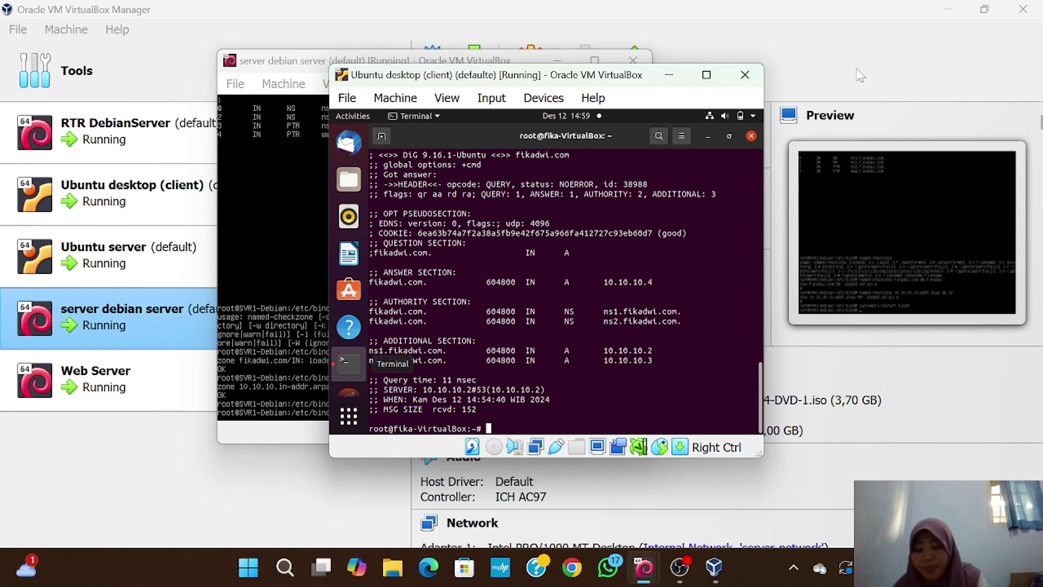
# List the Ubuntu client's network interface addresses with ip addr
pyautogui.write('ip ')
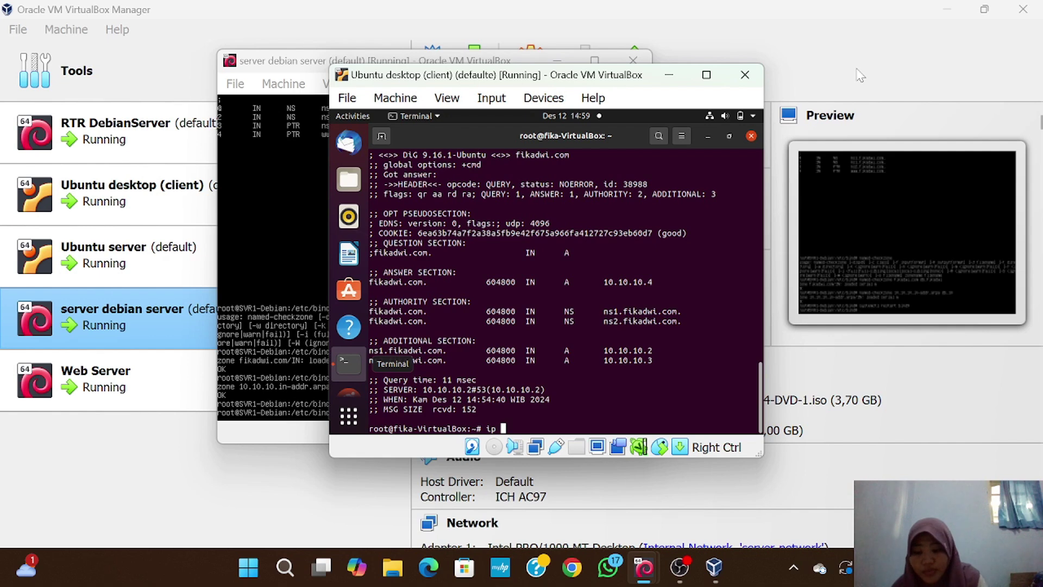
pyautogui.write('addr')
pyautogui.press('Return')
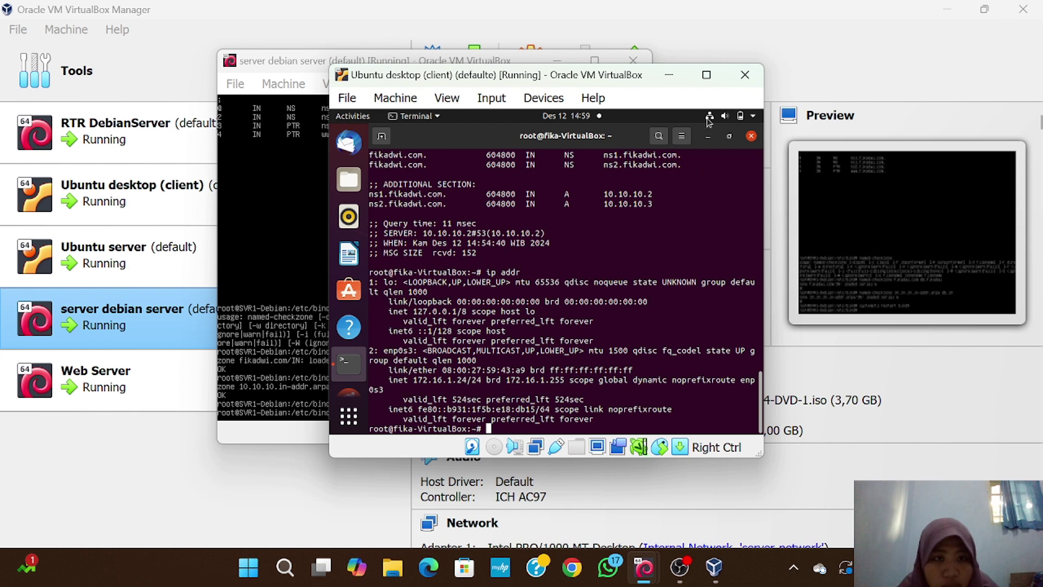
# Turn the client's wired connection off and on in the network settings, and open /etc/resolv.conf in nano
pyautogui.click(752, 117)
pyautogui.click(686, 174)
pyautogui.click(685, 212)
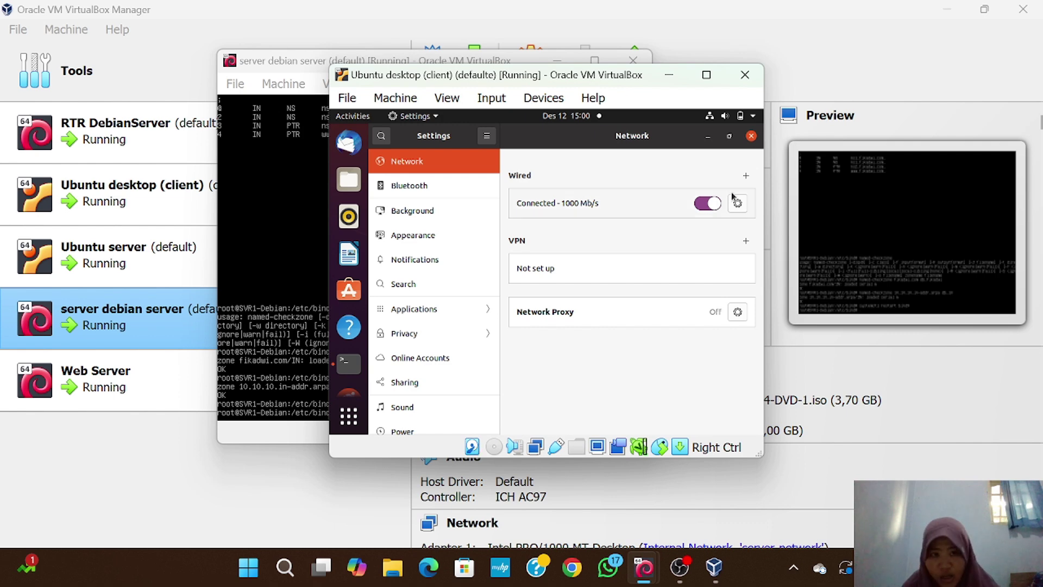
pyautogui.click(712, 209)
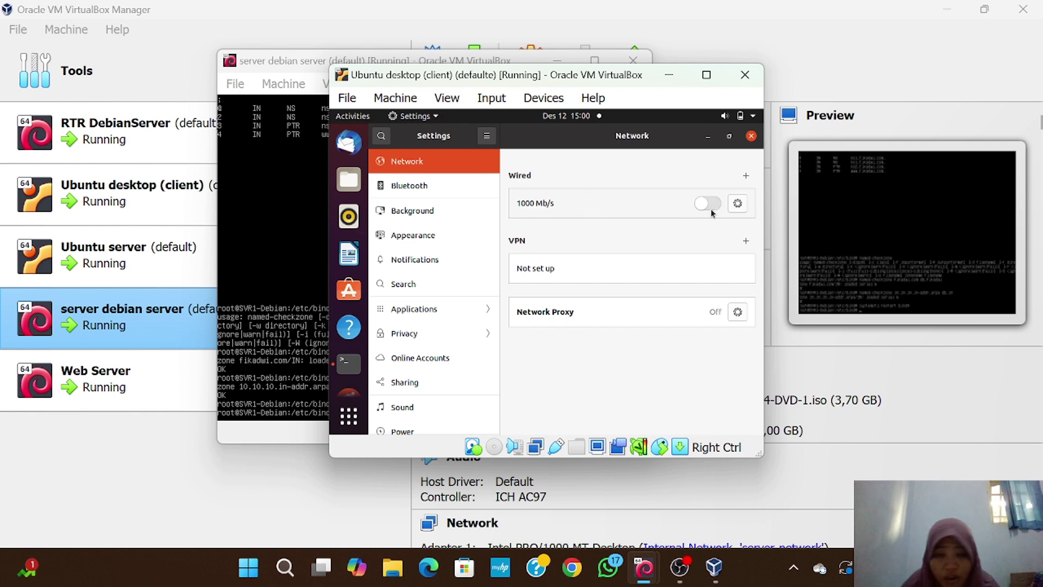
pyautogui.click(711, 209)
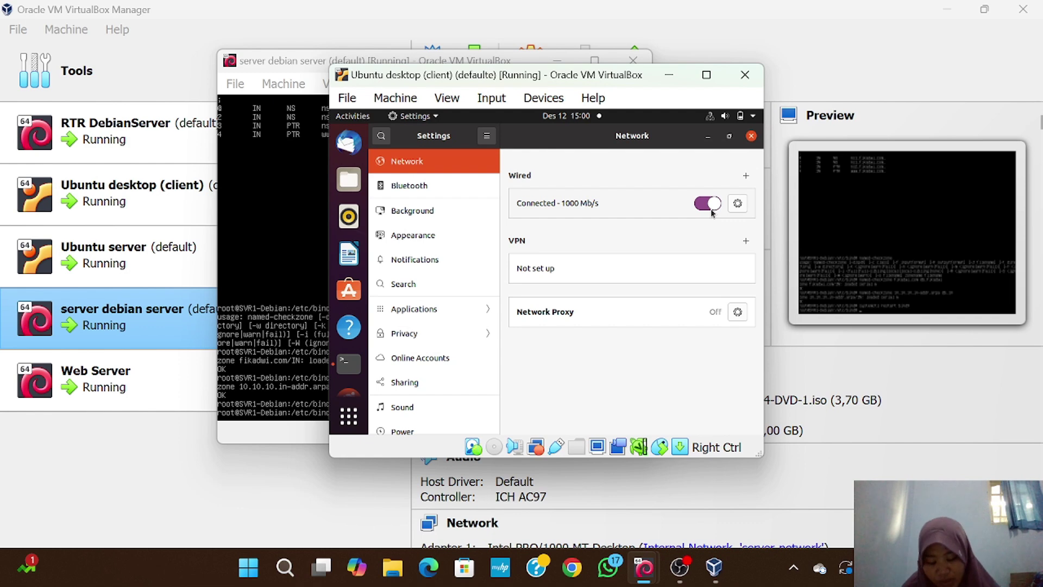
pyautogui.click(751, 136)
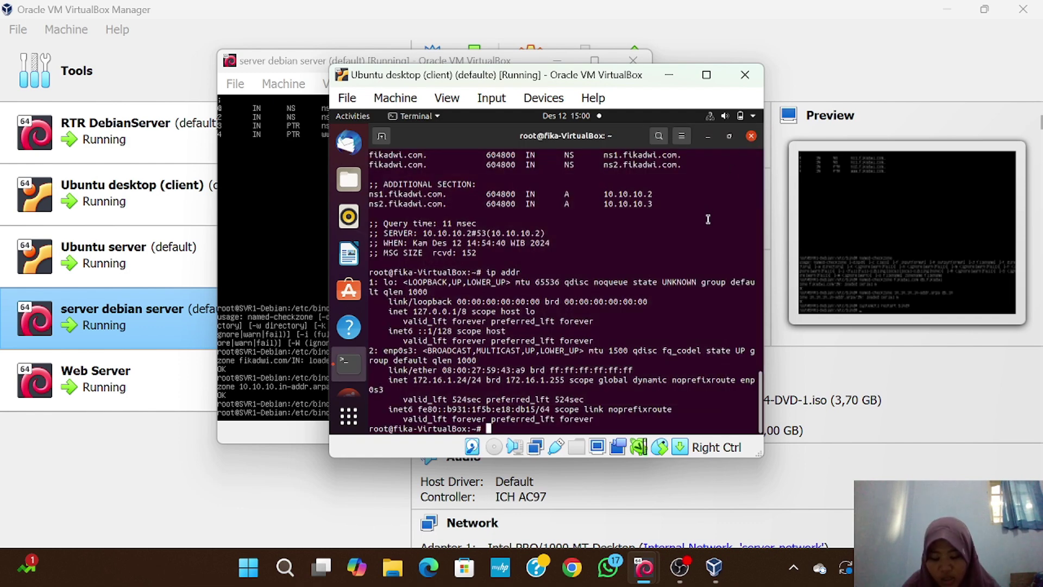
pyautogui.write('nano /etc/resolv.conf')
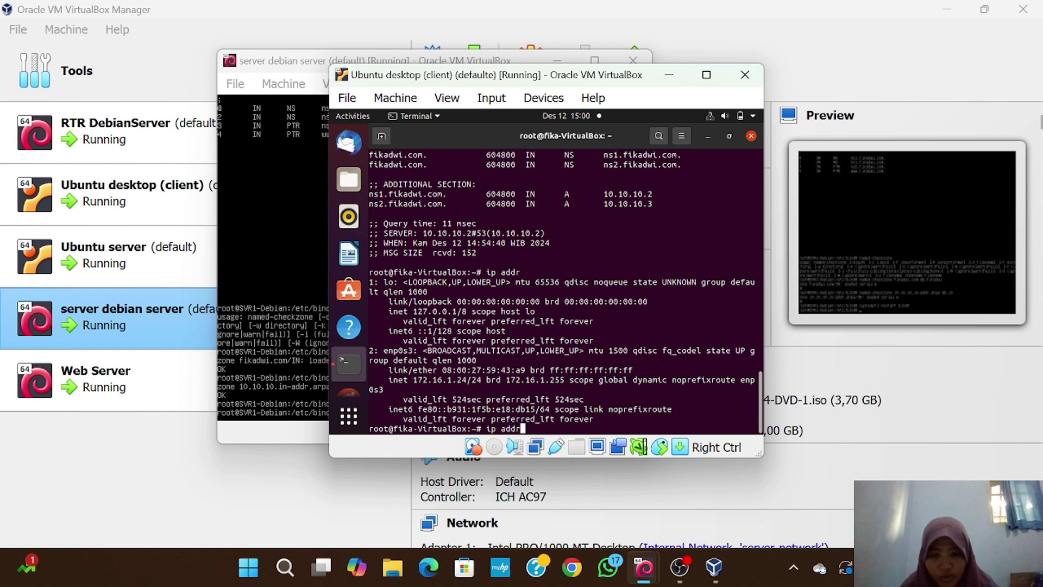
pyautogui.press('Return')
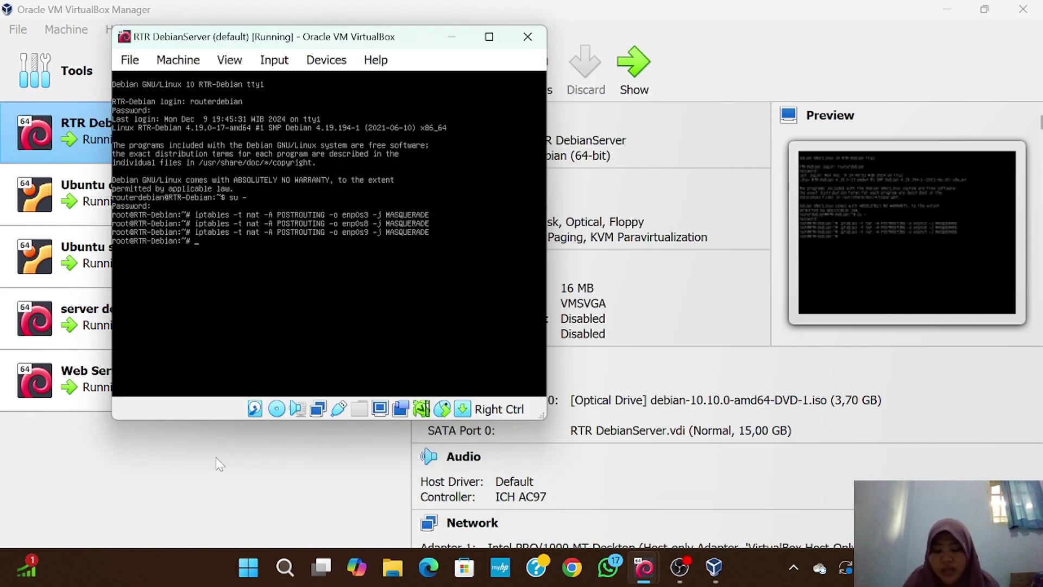
# On RTR DebianServer, open /etc/dhcp/dhcpd.conf in nano and set the 172.16.1.0 subnet's domain-name-servers to 10.10.10.2,10.10.10.3
pyautogui.write('nano ')
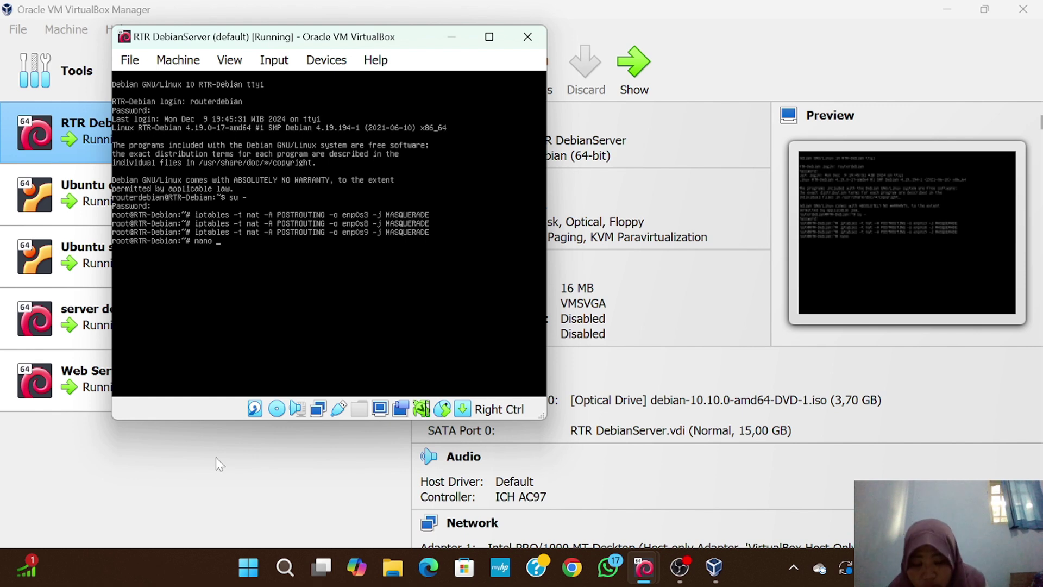
pyautogui.write('/etc/dhcp/dhcpd.conf')
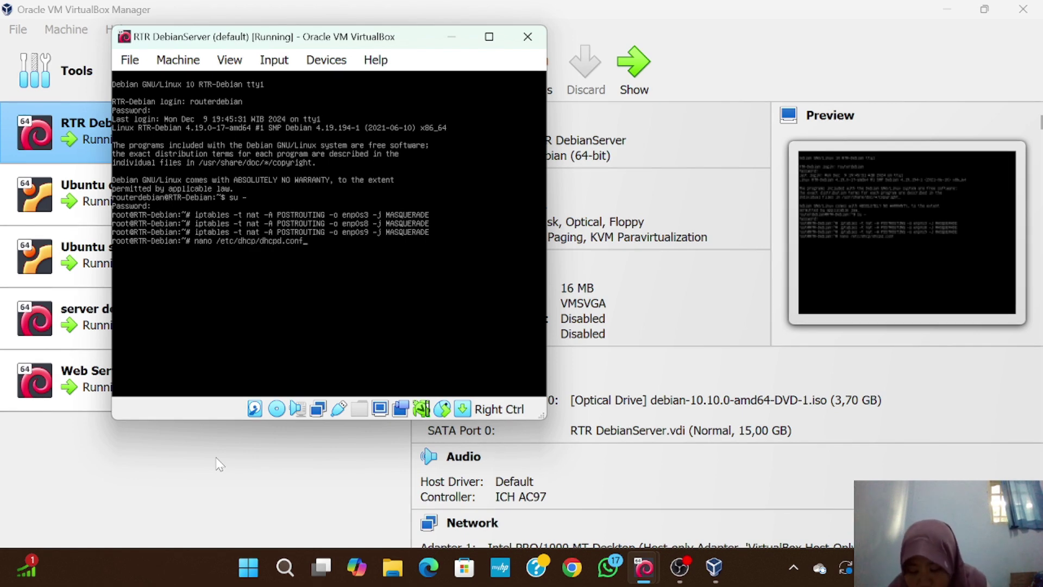
pyautogui.press('Return')
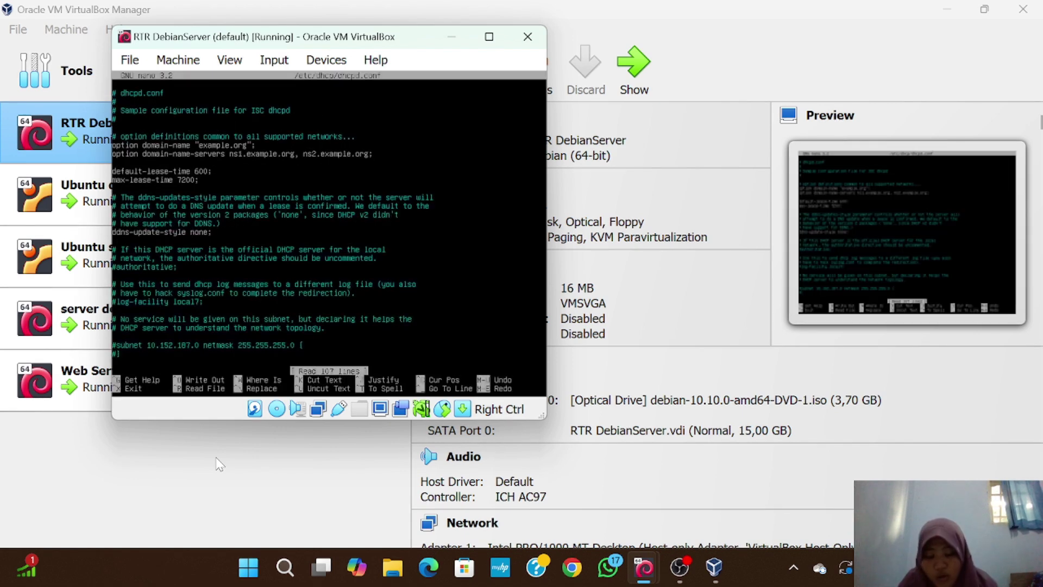
pyautogui.press('pagedown')
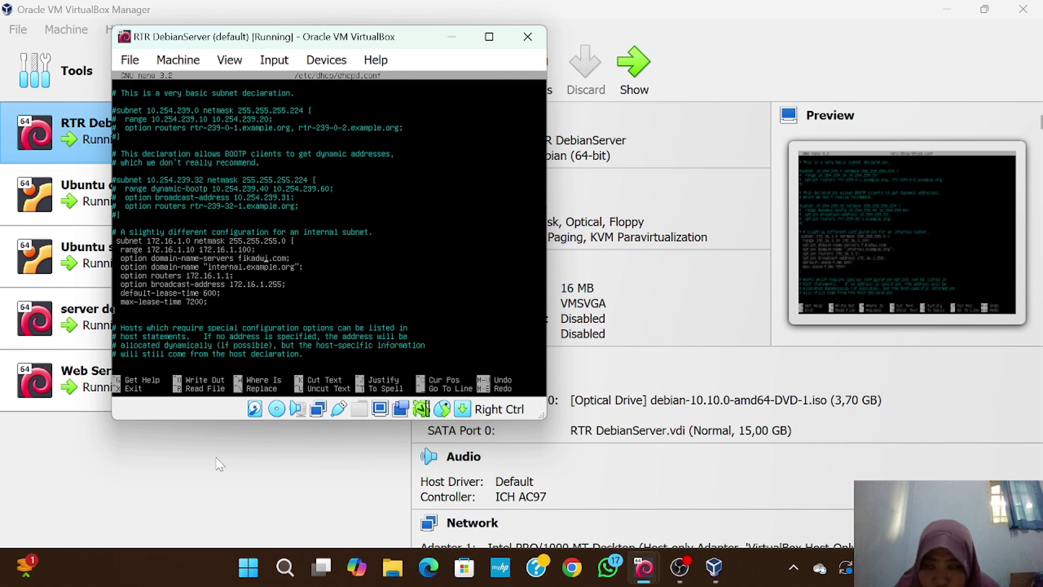
pyautogui.press('BackSpace')
pyautogui.press('BackSpace')
pyautogui.press('BackSpace')
pyautogui.press('BackSpace')
pyautogui.press('BackSpace')
pyautogui.press('BackSpace')
pyautogui.press('BackSpace')
pyautogui.press('BackSpace')
pyautogui.press('BackSpace')
pyautogui.press('BackSpace')
pyautogui.press('BackSpace')
pyautogui.press('BackSpace')
pyautogui.write('10.10.10.2,10.10.10.3;')
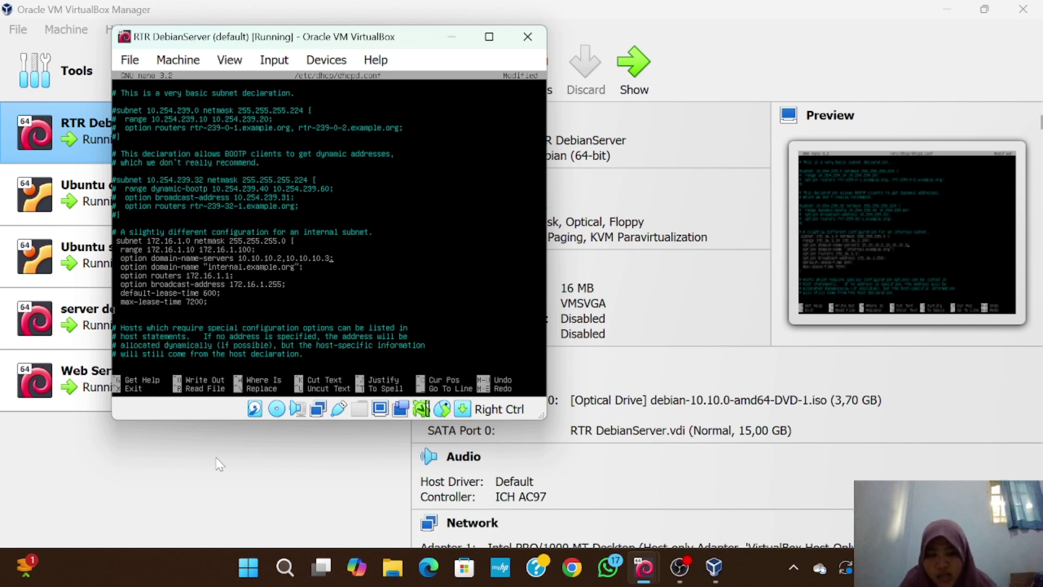
# Save dhcpd.conf on RTR DebianServer, exit nano and restart isc-dhcp-server with systemctl
pyautogui.click(664, 514)
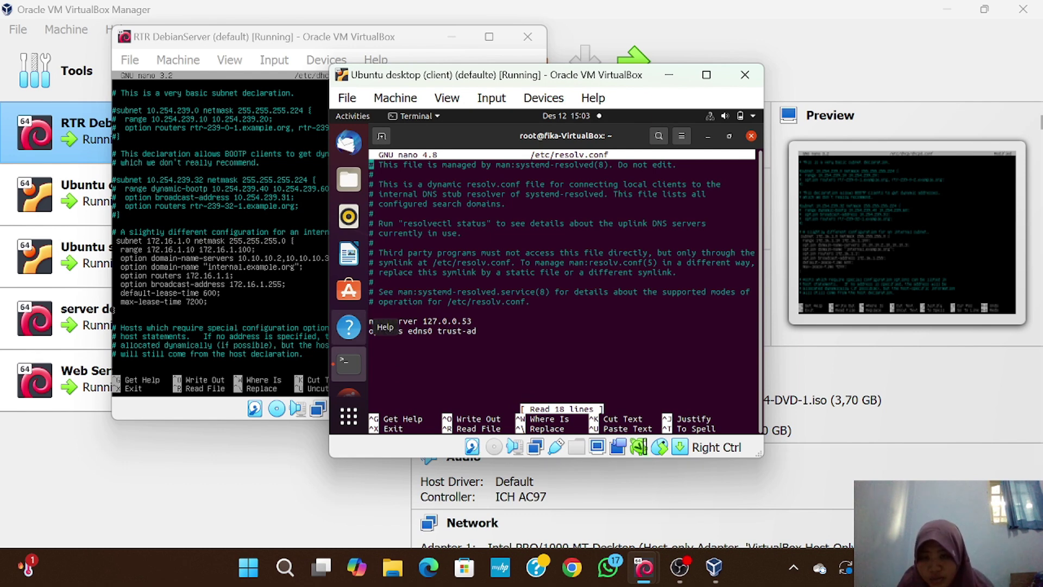
pyautogui.hotkey('alt', 'Tab')
pyautogui.hotkey('ctrl', 'x')
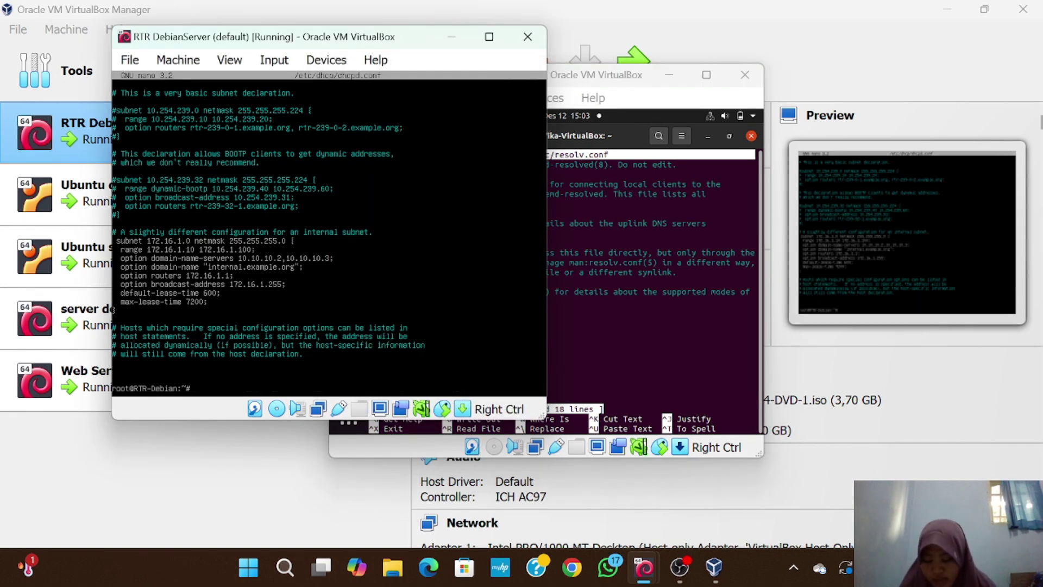
pyautogui.write('systemctl rest')
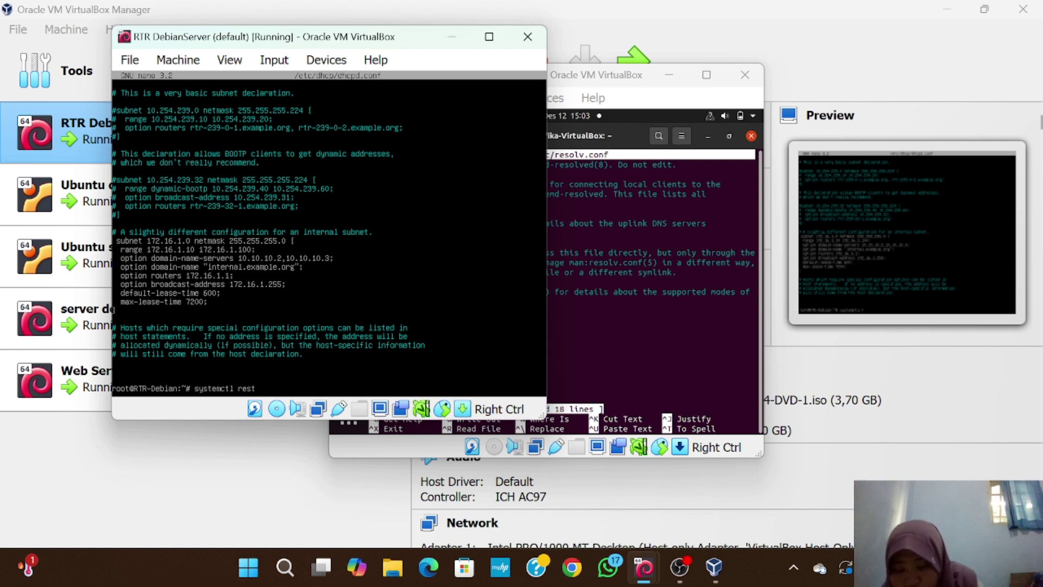
pyautogui.write('art isc-dhcp-server')
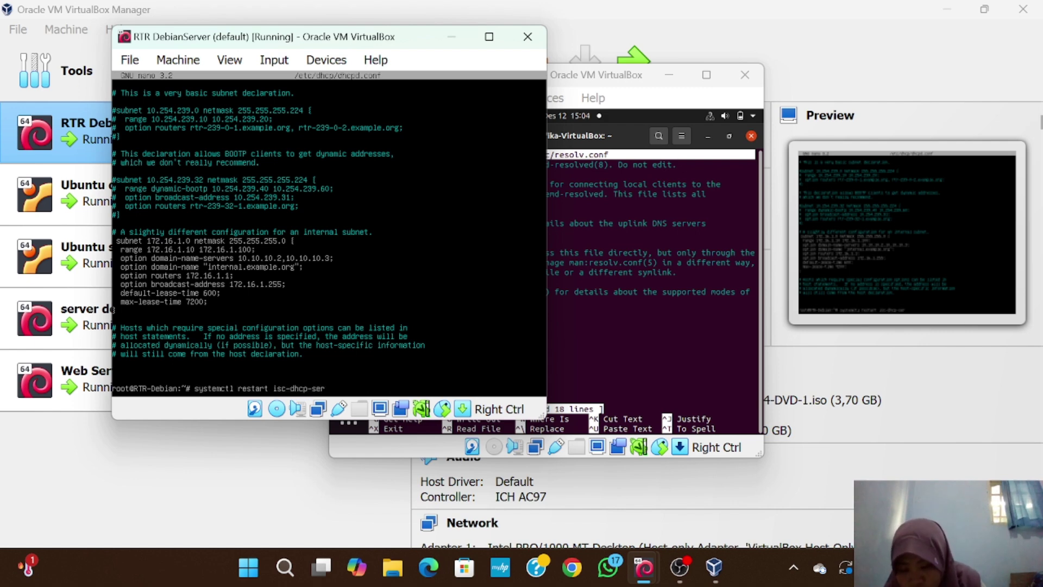
pyautogui.press('Return')
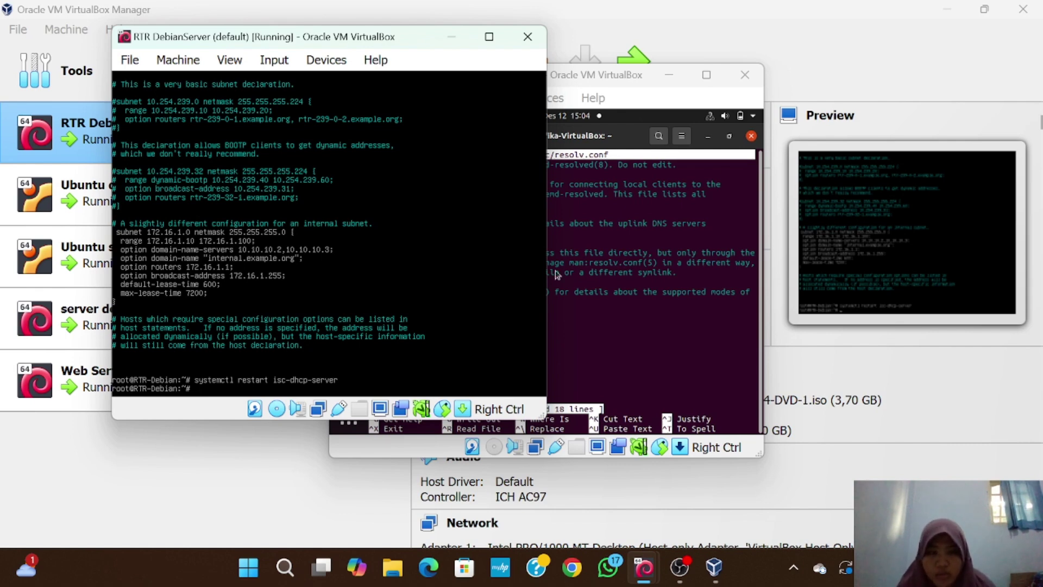
# On the Ubuntu desktop client, open the wired network settings and reconnect the wired connection by switching it off and on
pyautogui.click(626, 288)
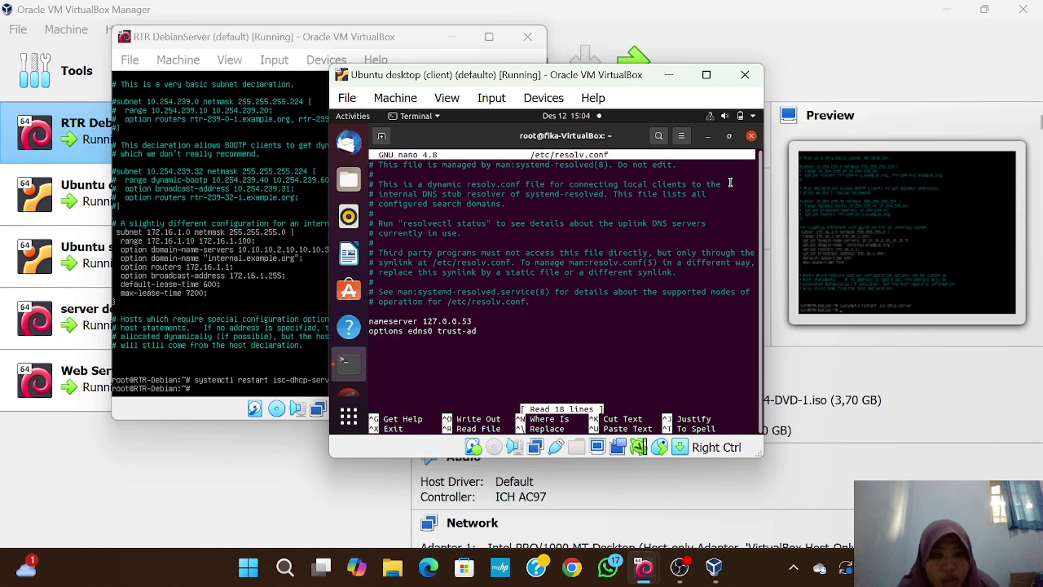
pyautogui.click(709, 118)
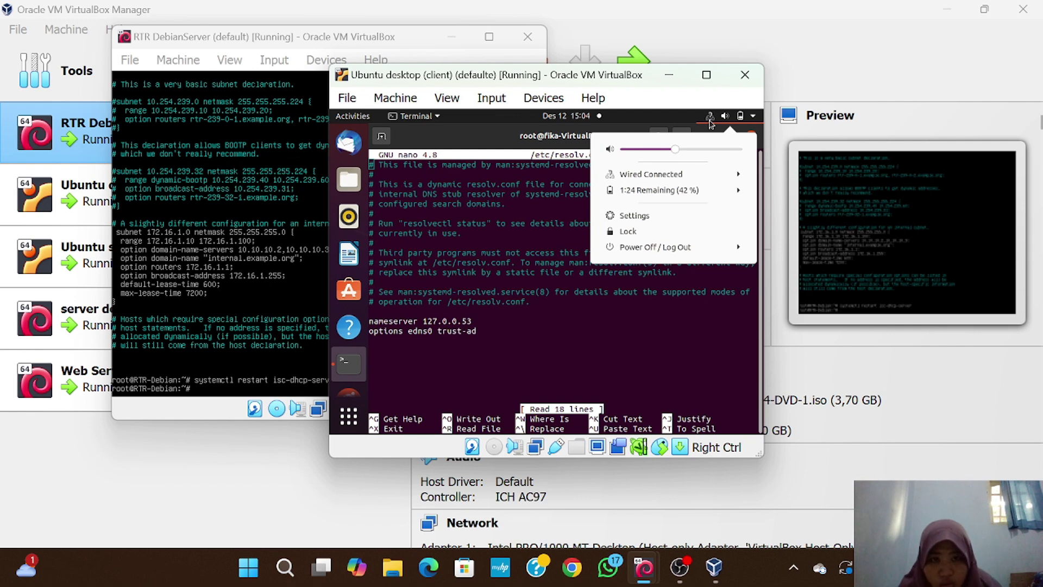
pyautogui.click(674, 174)
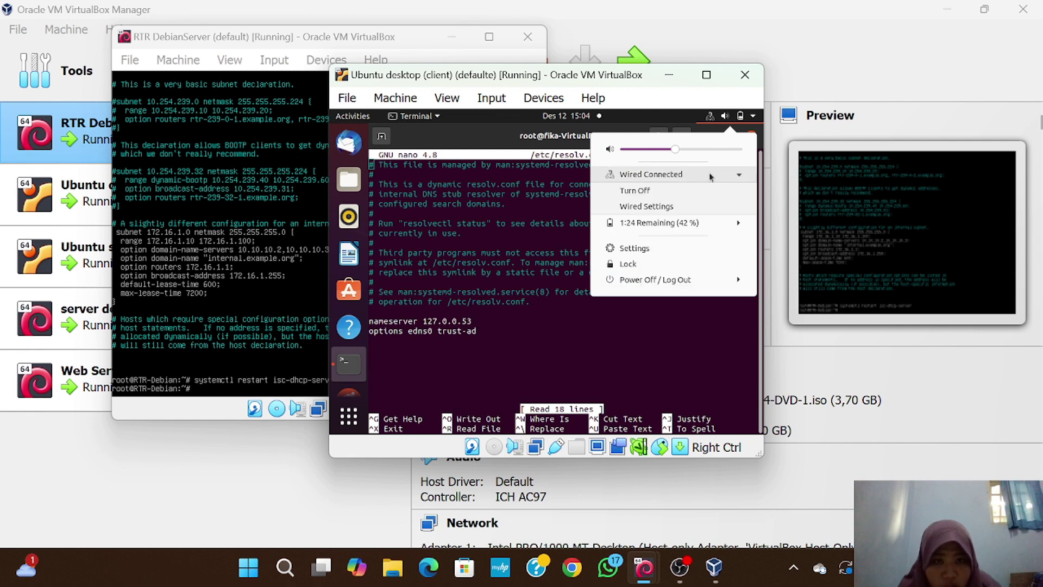
pyautogui.click(696, 208)
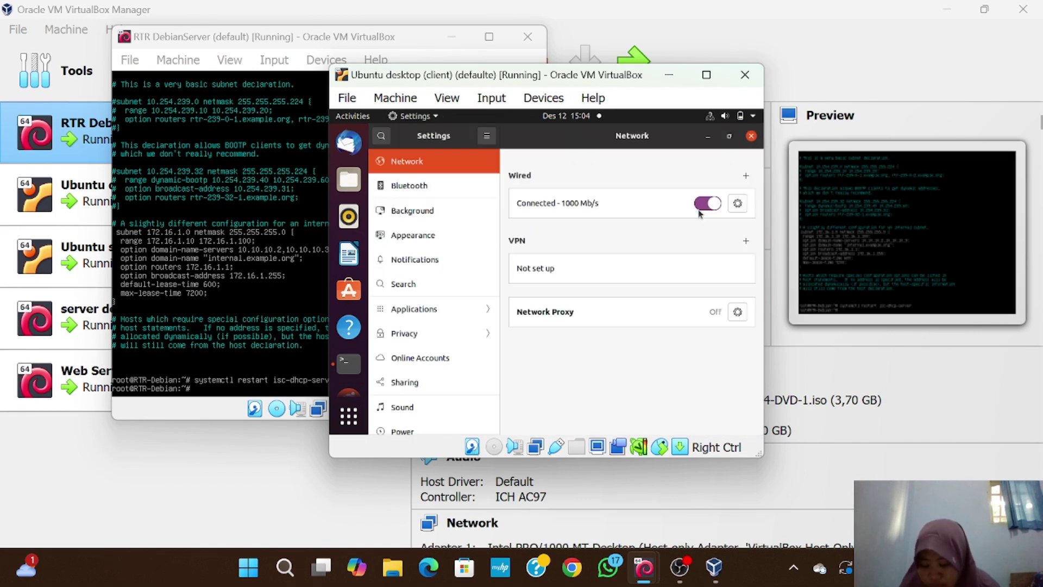
pyautogui.click(707, 208)
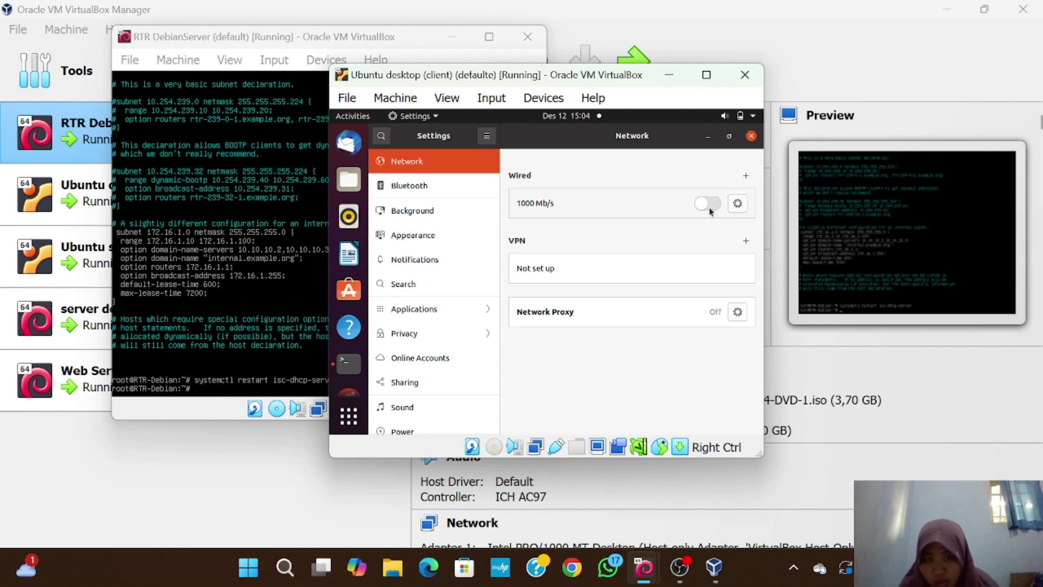
pyautogui.click(709, 207)
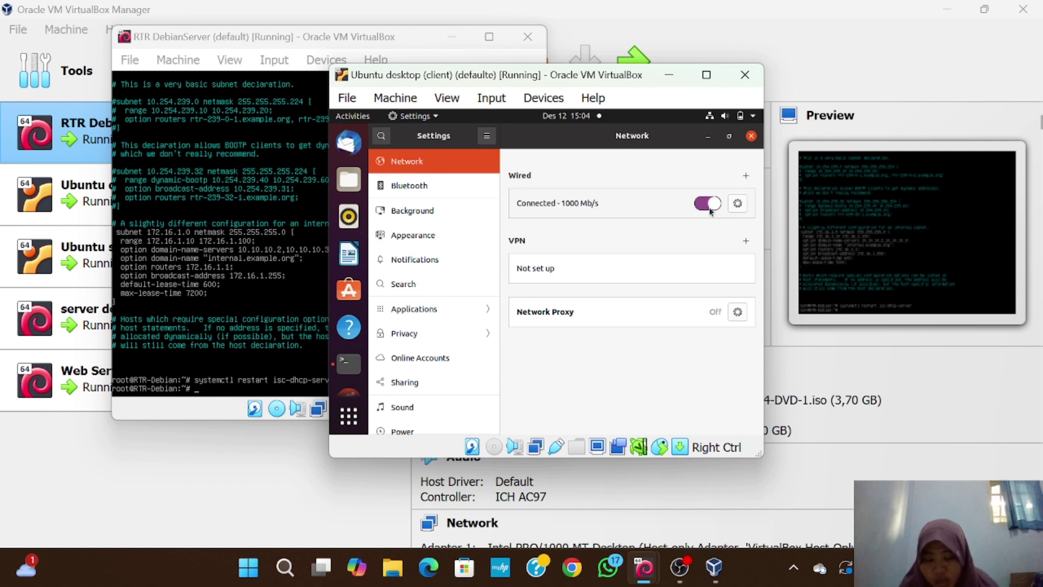
# Check the DNS servers in the wired connection's details, and close the details and the network settings
pyautogui.click(739, 208)
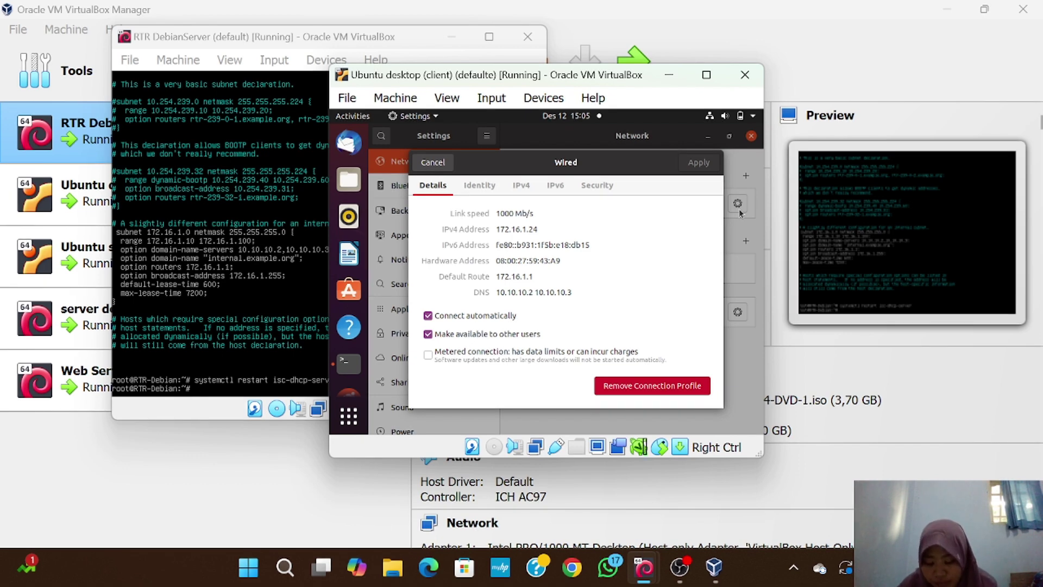
pyautogui.click(433, 162)
pyautogui.click(751, 137)
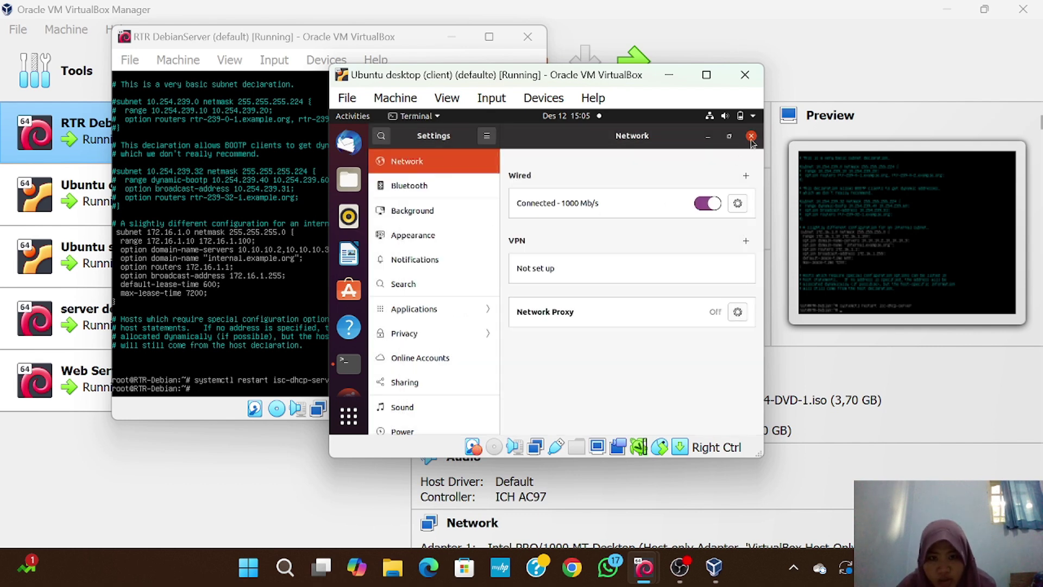
# Exit nano on the Ubuntu client and run dig fikadwi.com with the DHCP-assigned nameservers
pyautogui.hotkey('ctrl', 'x')
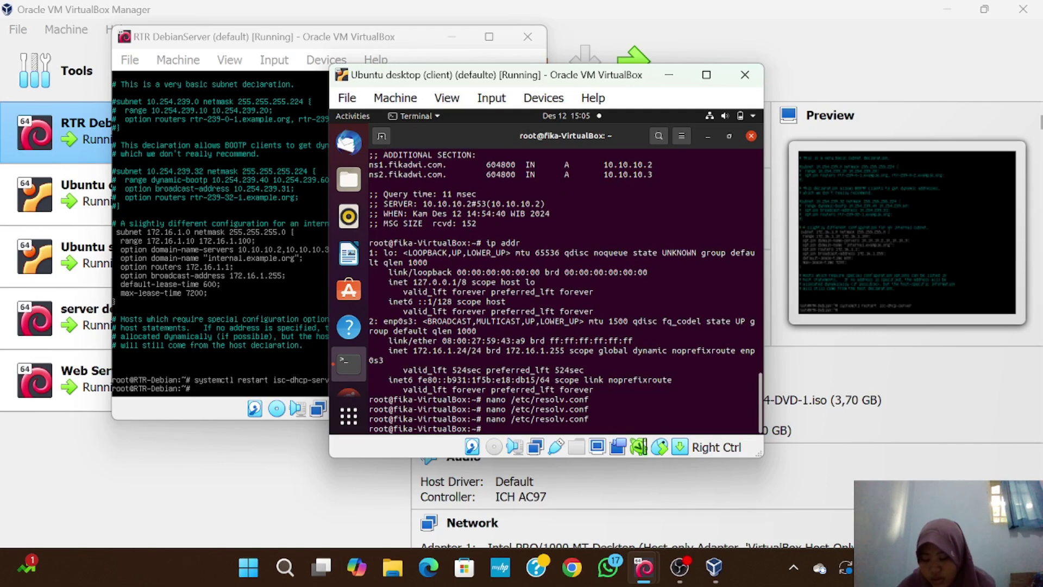
pyautogui.write('dig fikadwi.com')
pyautogui.press('Return')
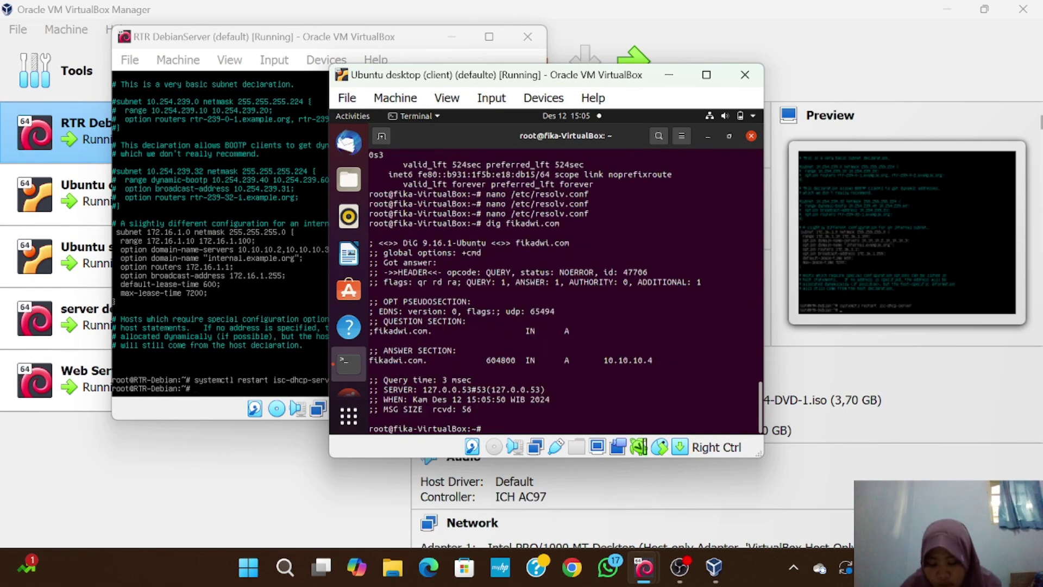